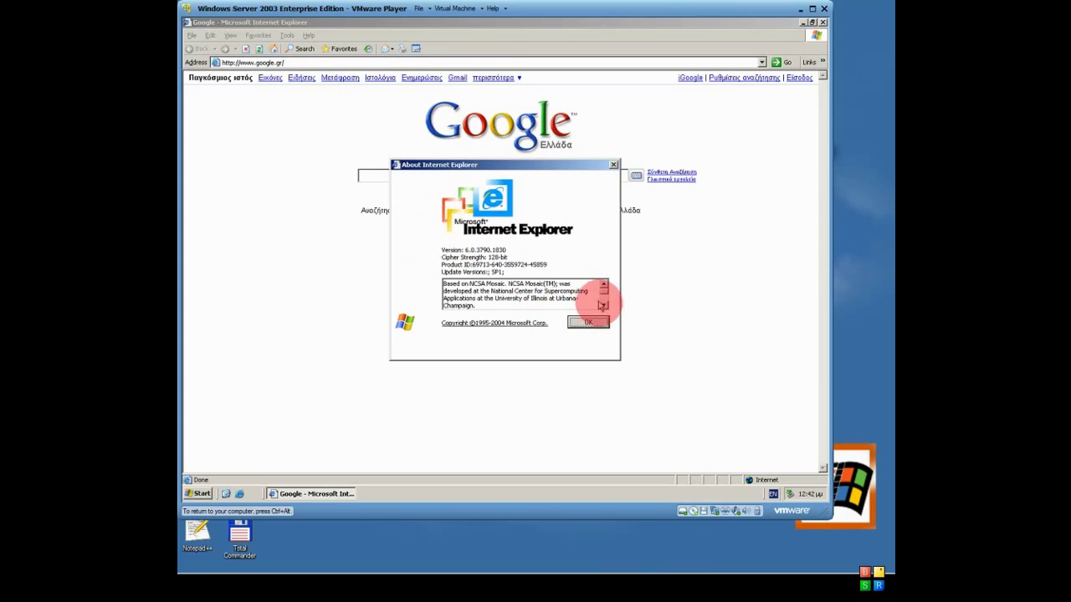
Step: Read the About Internet Explorer notice through to its end, and close both the dialog and the browser
click(603, 306)
click(603, 306)
click(603, 305)
click(603, 305)
click(603, 305)
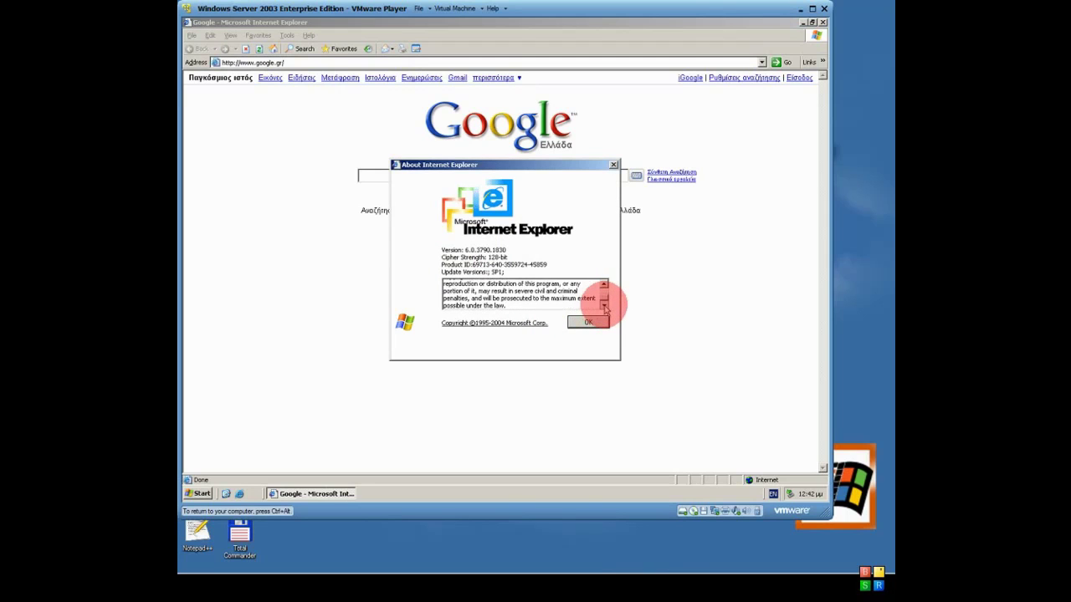
click(584, 323)
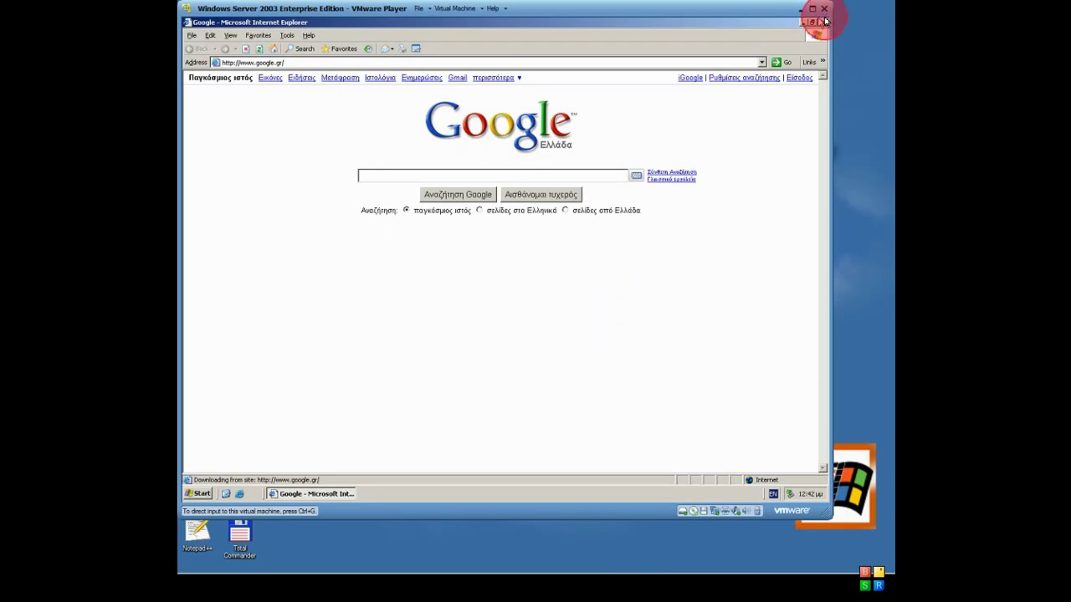
click(823, 22)
Step: Launch Outlook Express, exit the Internet Connection Wizard without creating an account, and maximize the mail window
click(202, 493)
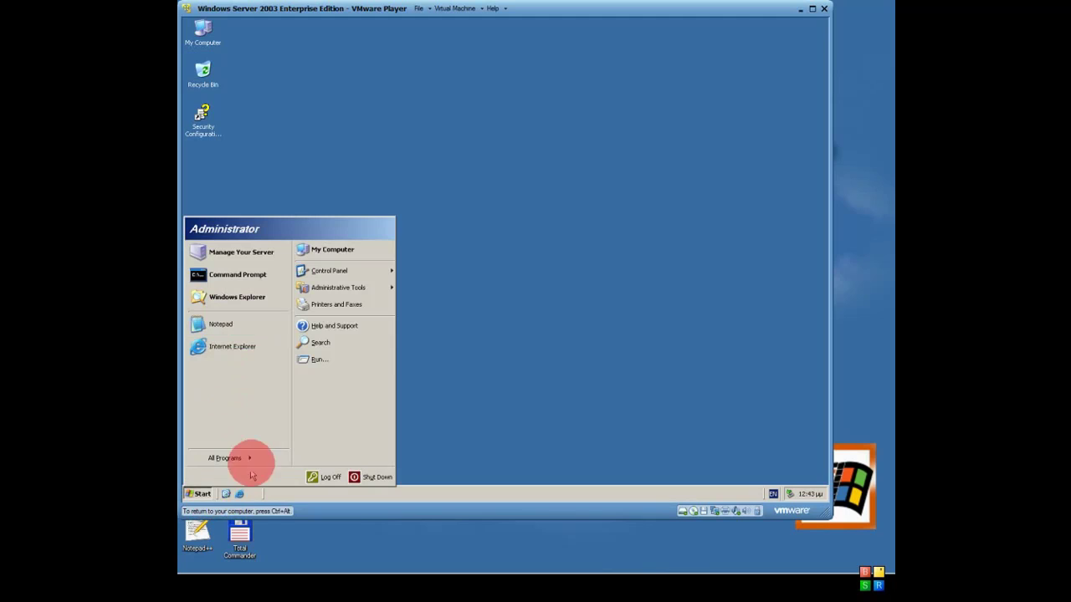
mouse_move(239, 457)
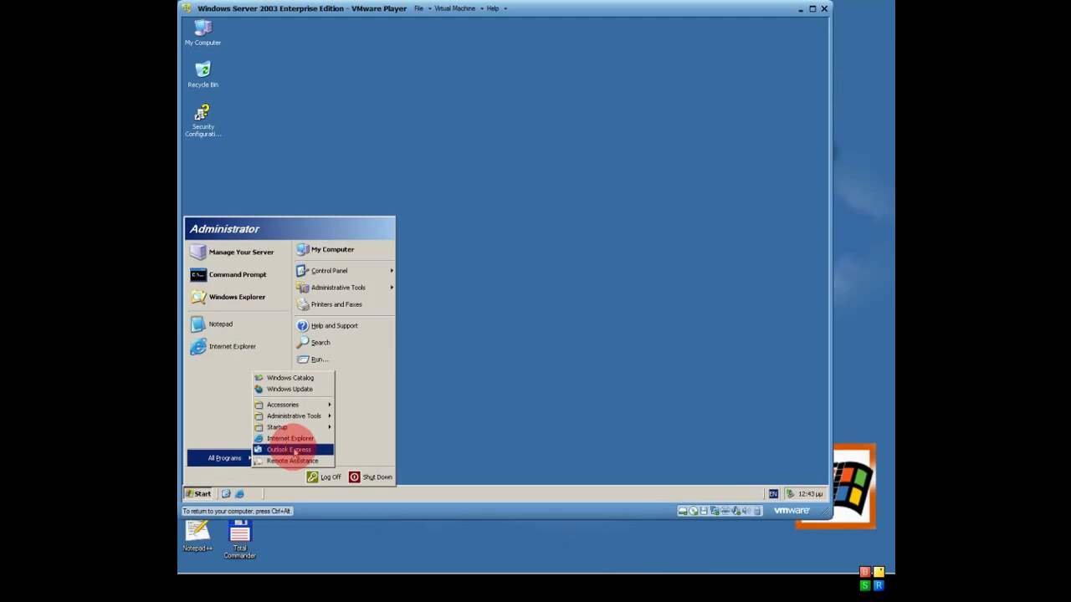
click(293, 450)
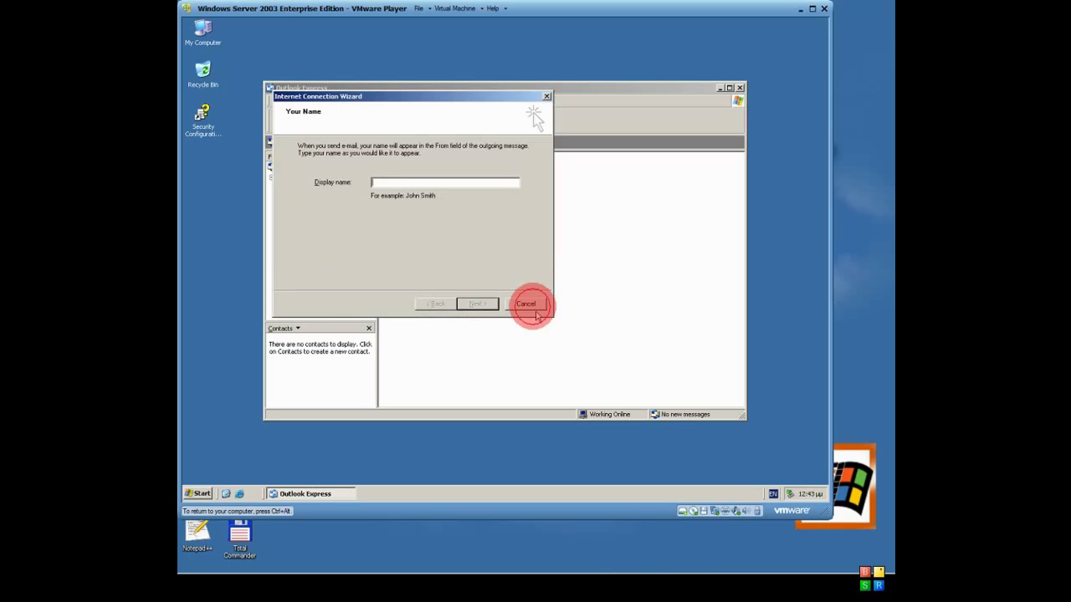
click(534, 305)
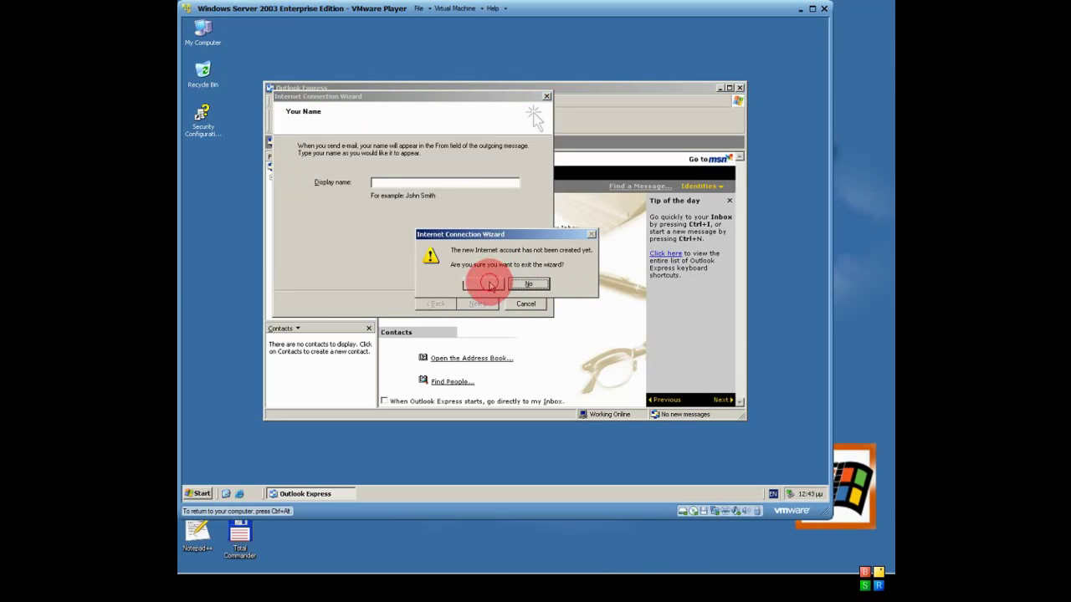
click(485, 284)
double_click(454, 89)
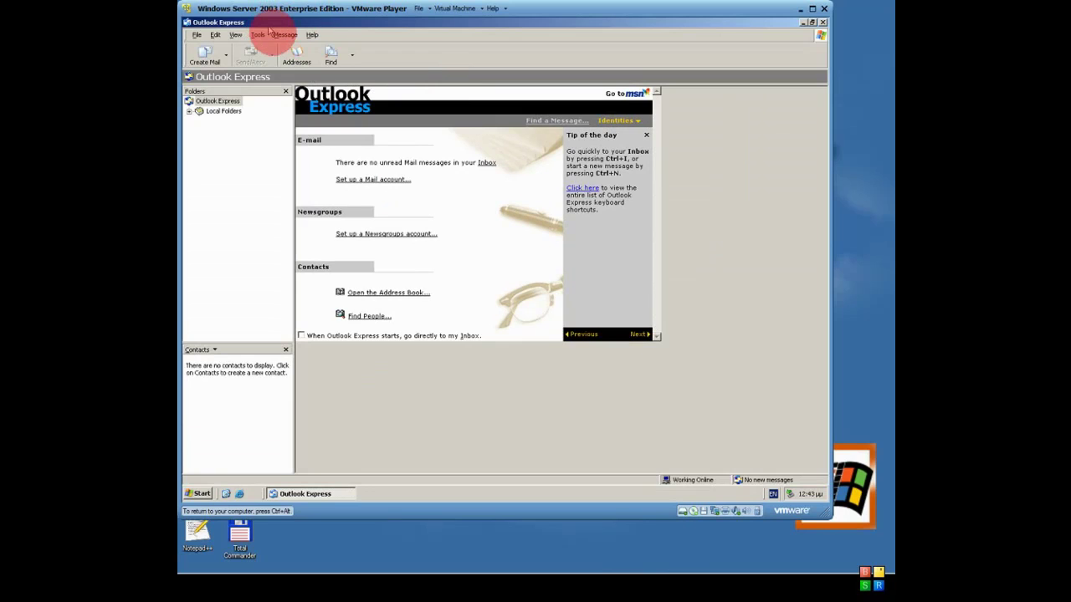
Step: Examine the About Outlook Express version details down to the end of the file list, and dismiss the dialog
click(312, 35)
click(323, 87)
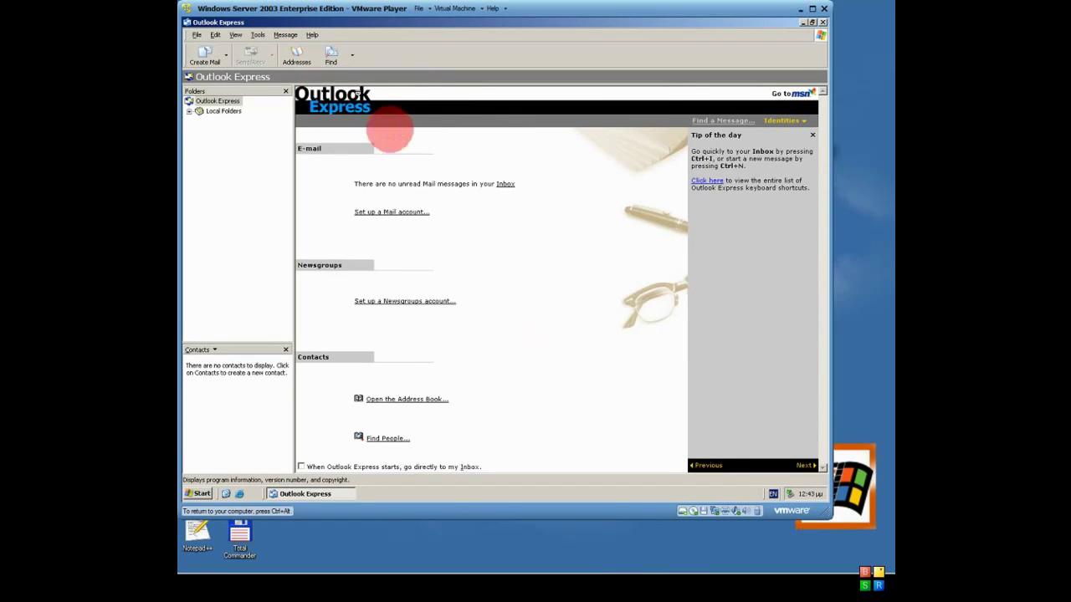
scroll(618, 332, down, 10)
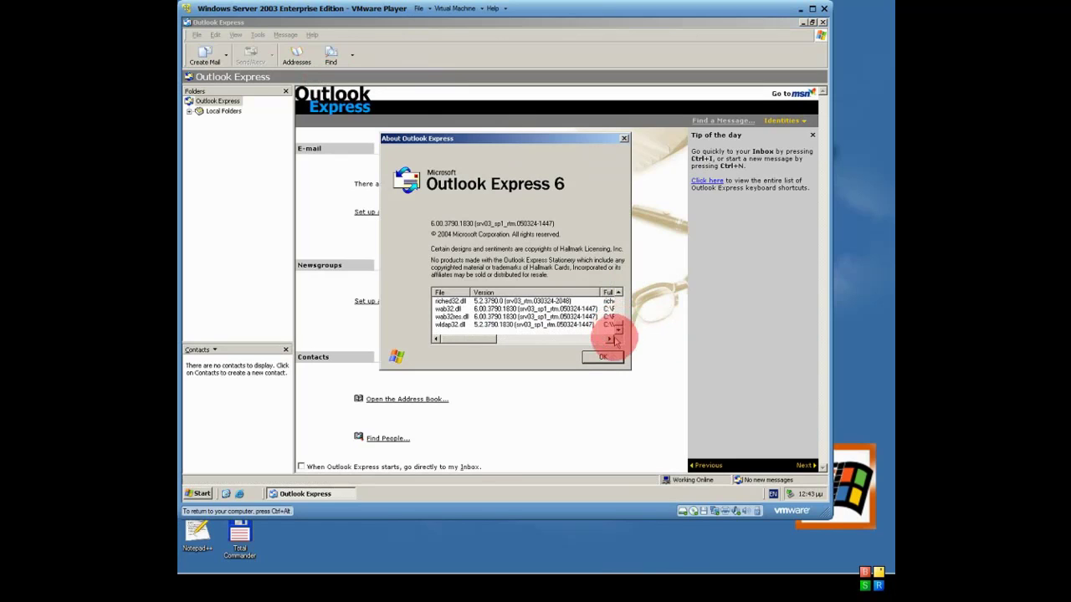
click(609, 357)
Step: Hide the Tip of the day pane and expand Local Folders before exiting Outlook Express
click(812, 135)
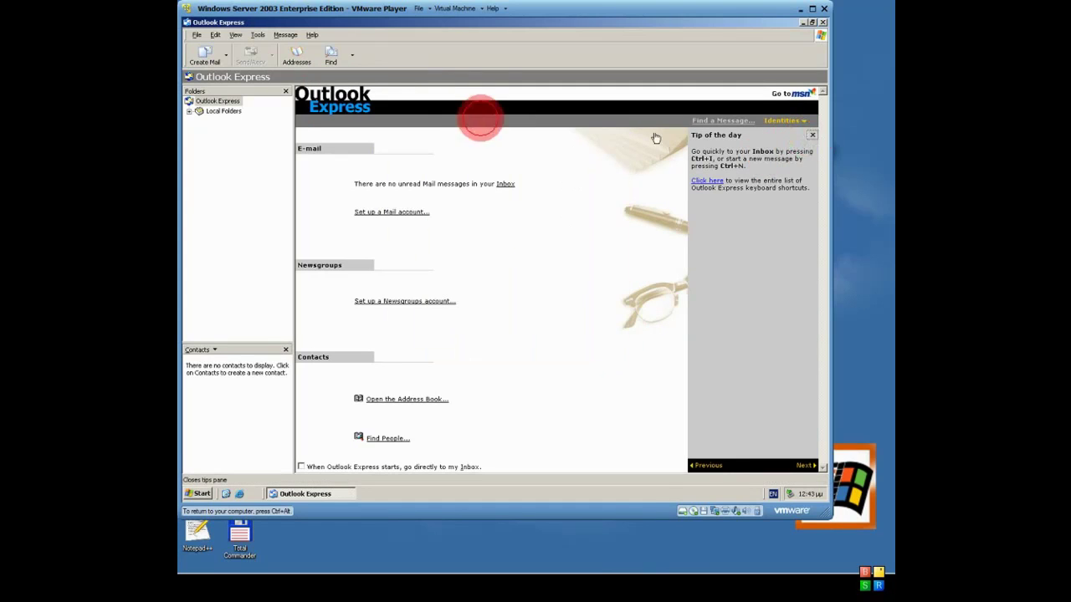
click(189, 110)
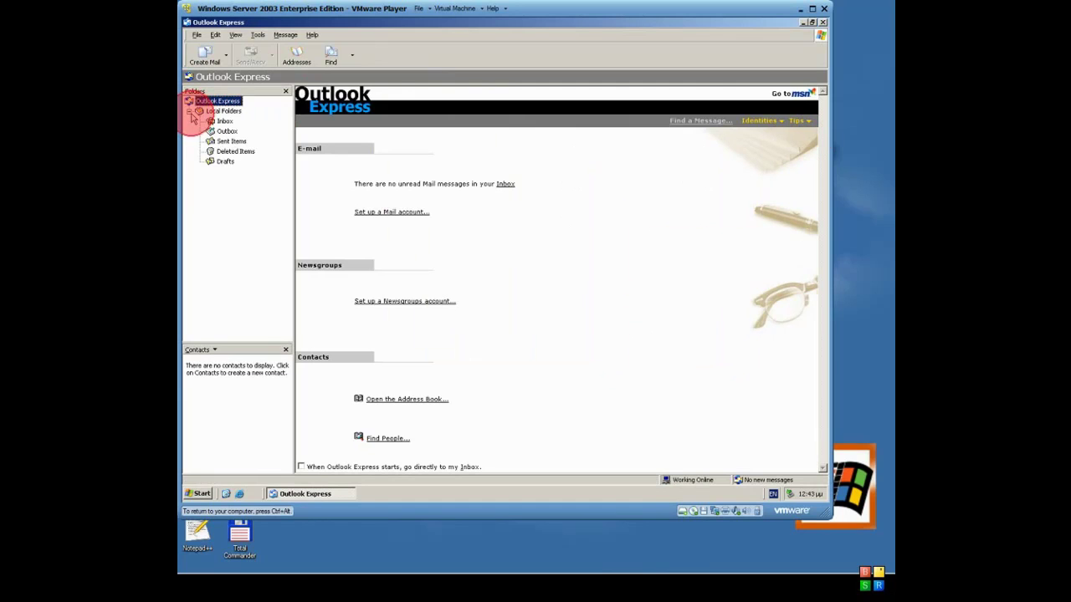
click(823, 22)
Step: Launch Windows Media Player from the Entertainment accessories and complete its first-run setup, keeping all default file types
click(194, 494)
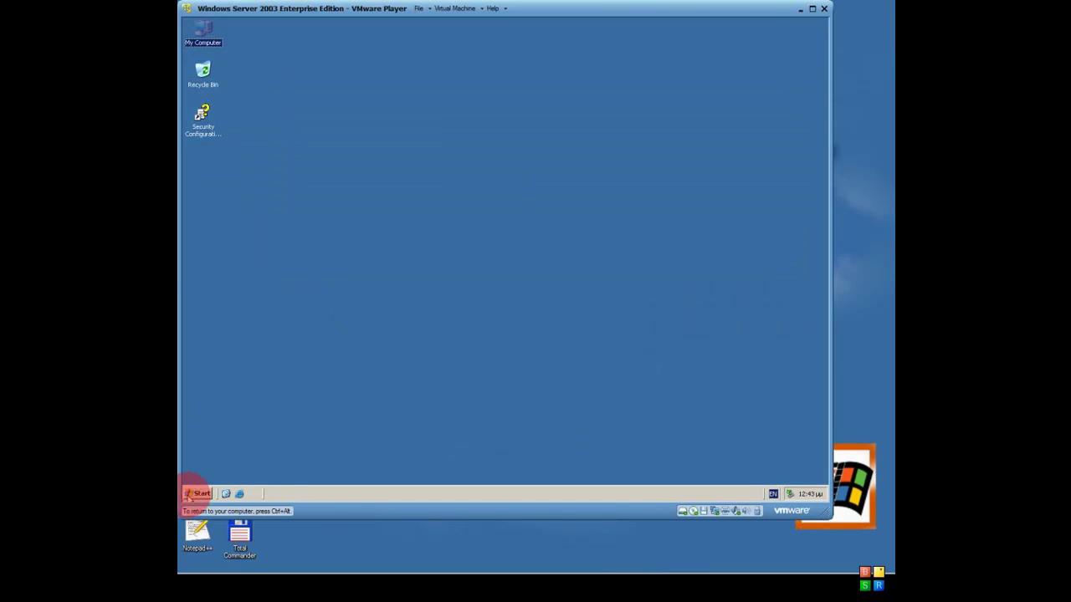
mouse_move(209, 465)
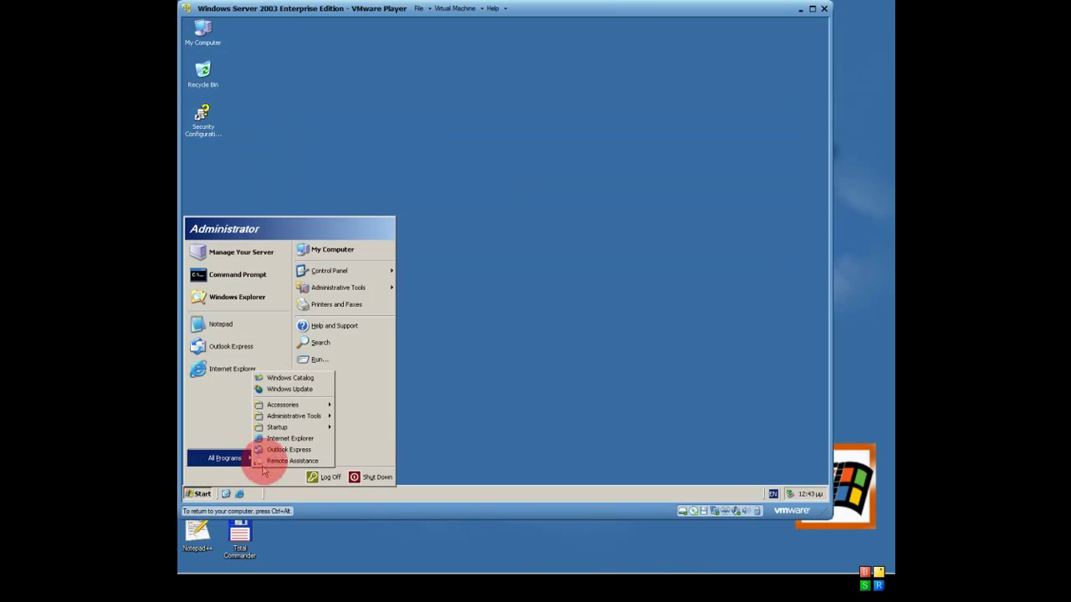
click(283, 404)
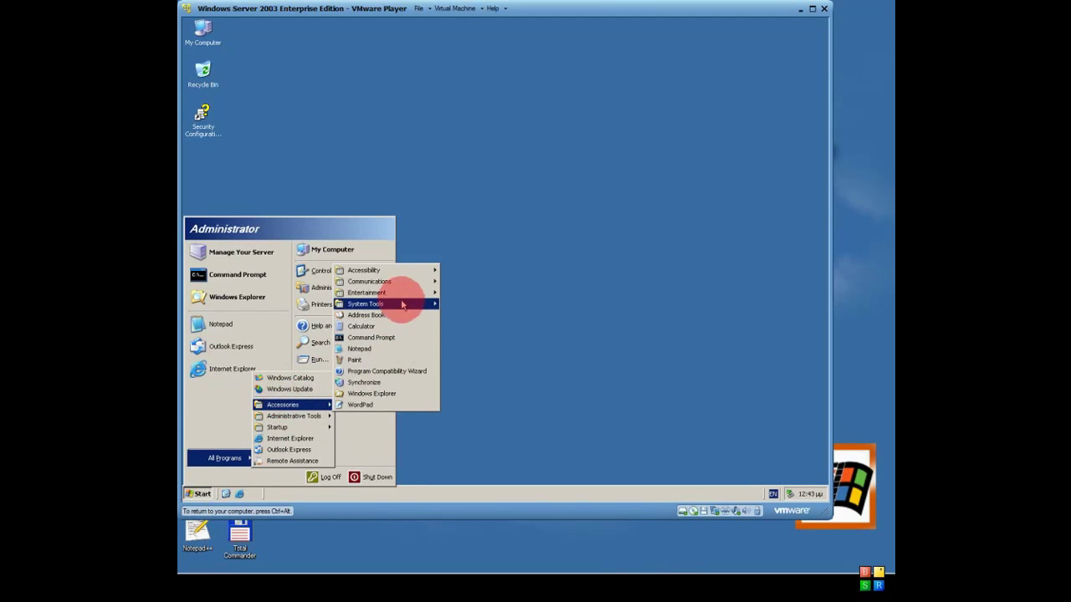
mouse_move(404, 300)
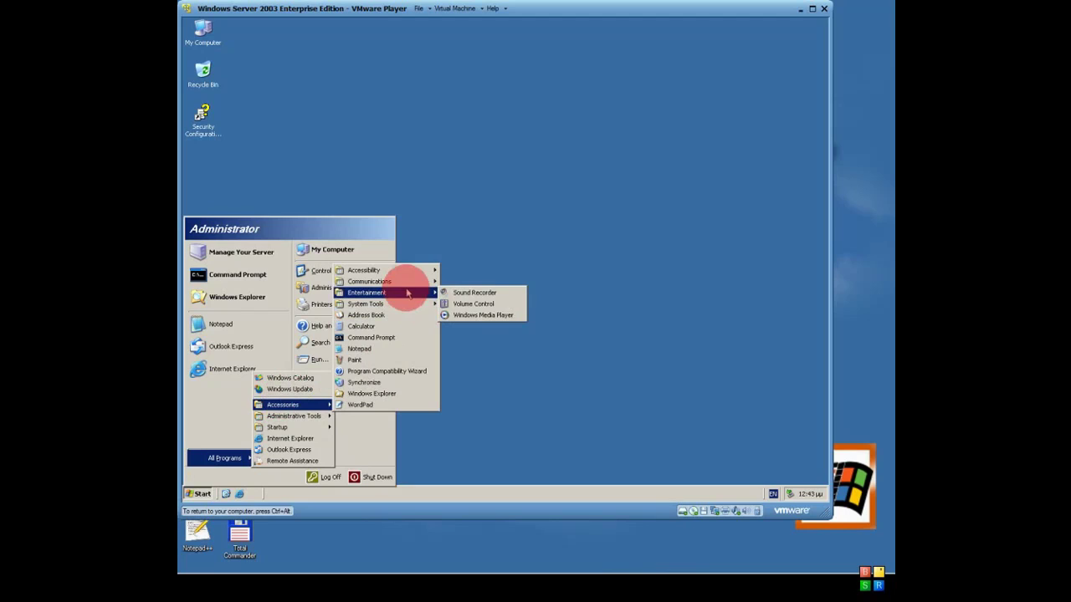
click(473, 315)
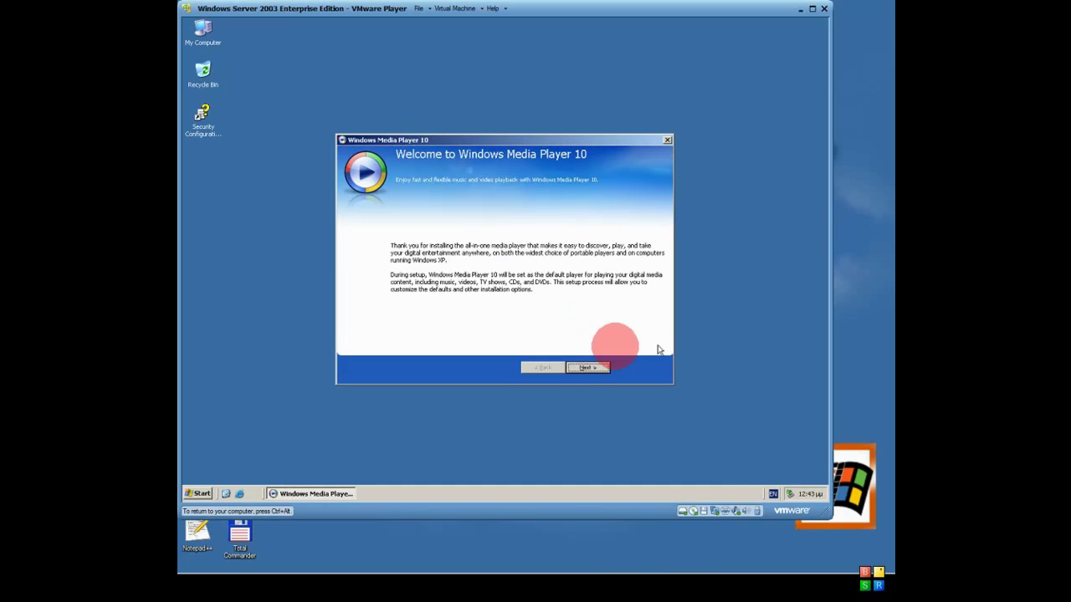
click(596, 368)
click(599, 369)
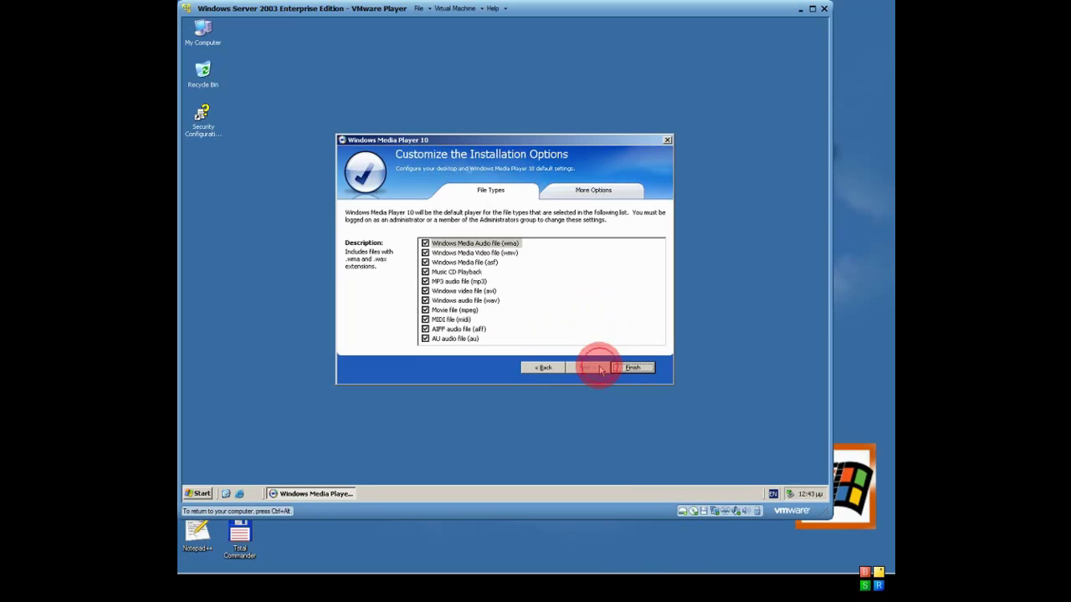
click(633, 368)
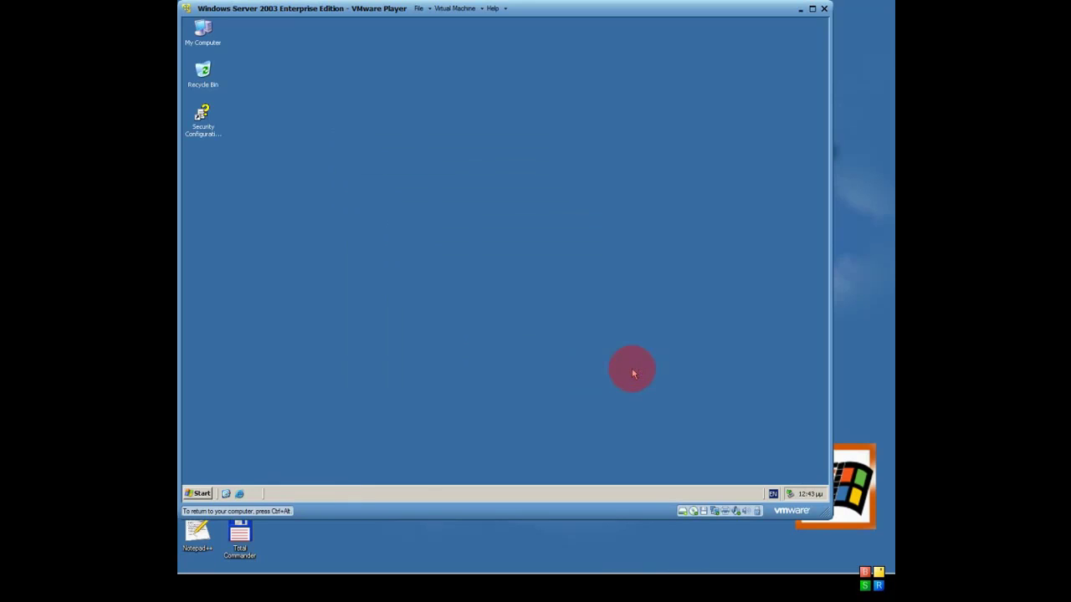
mouse_move(559, 573)
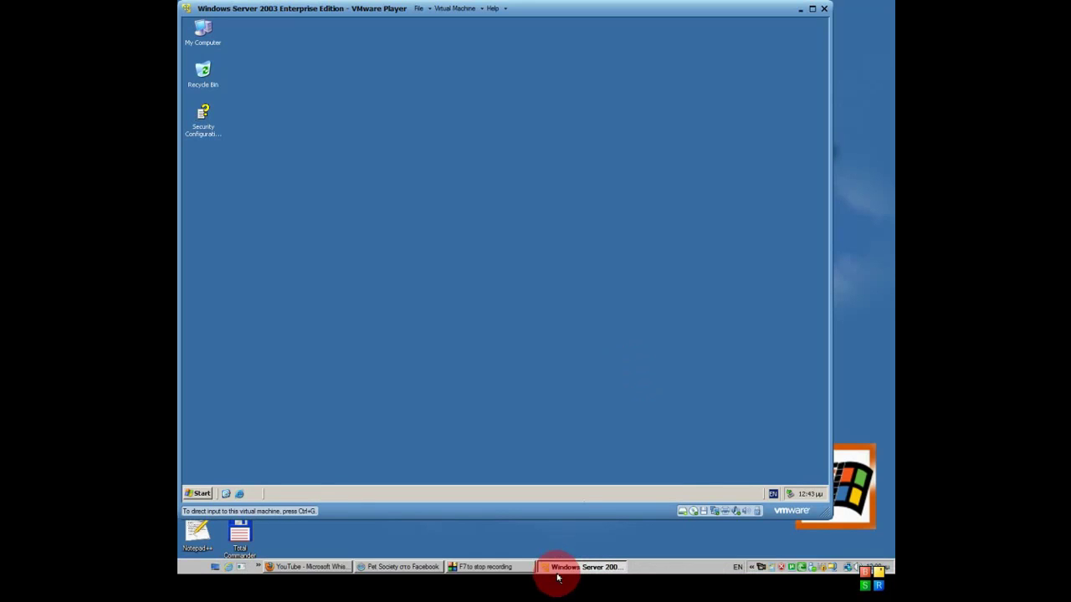
click(782, 436)
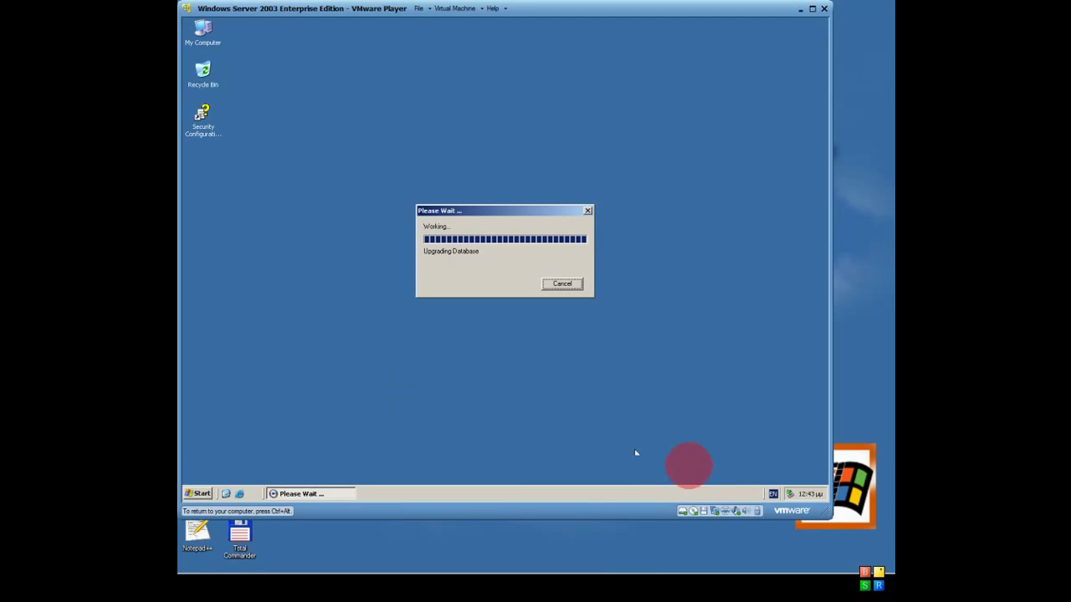
key(ctrl+alt)
mouse_move(772, 574)
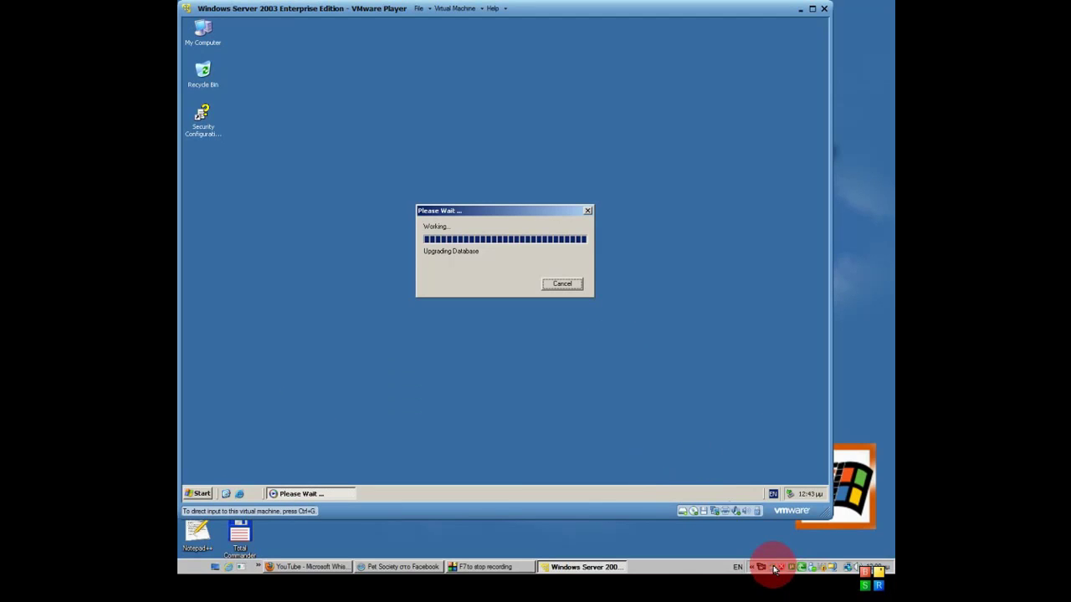
right_click(762, 570)
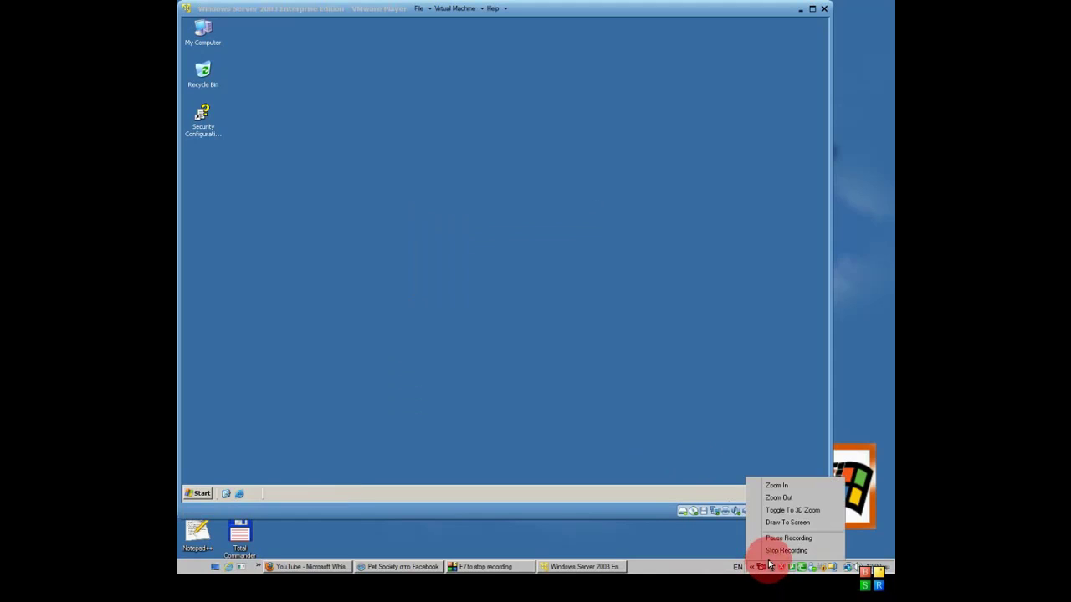
click(771, 538)
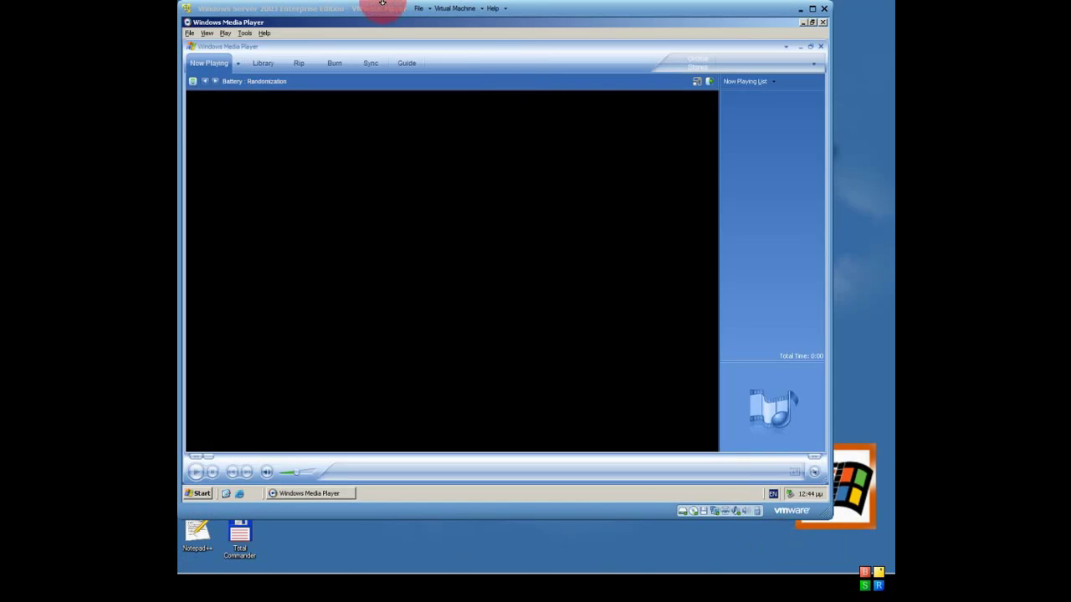
Step: Check the version information in About Windows Media Player, and close the dialog and the player
click(317, 125)
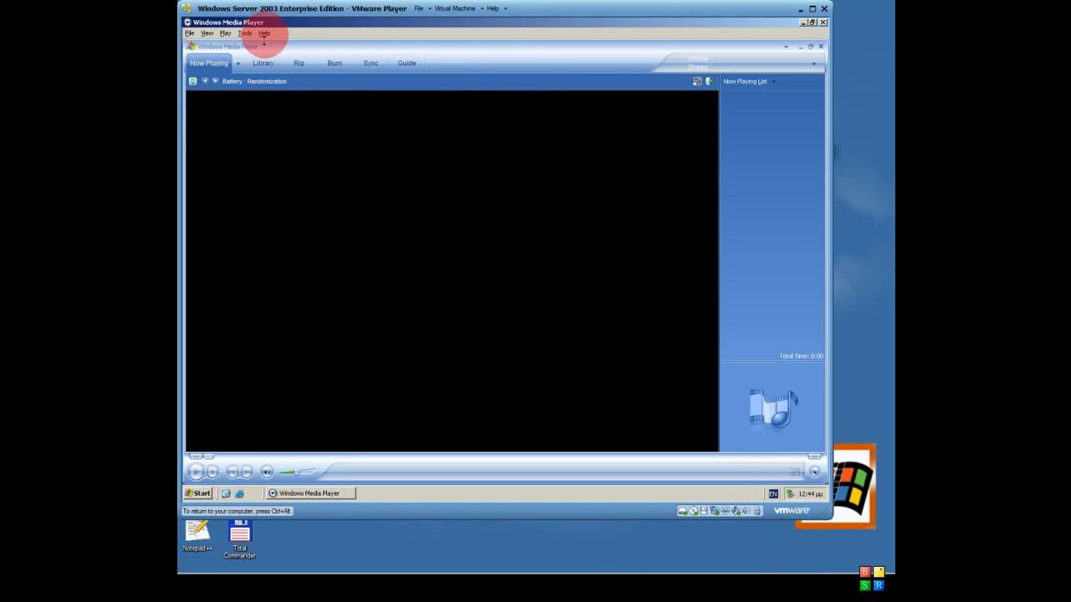
click(264, 33)
click(285, 97)
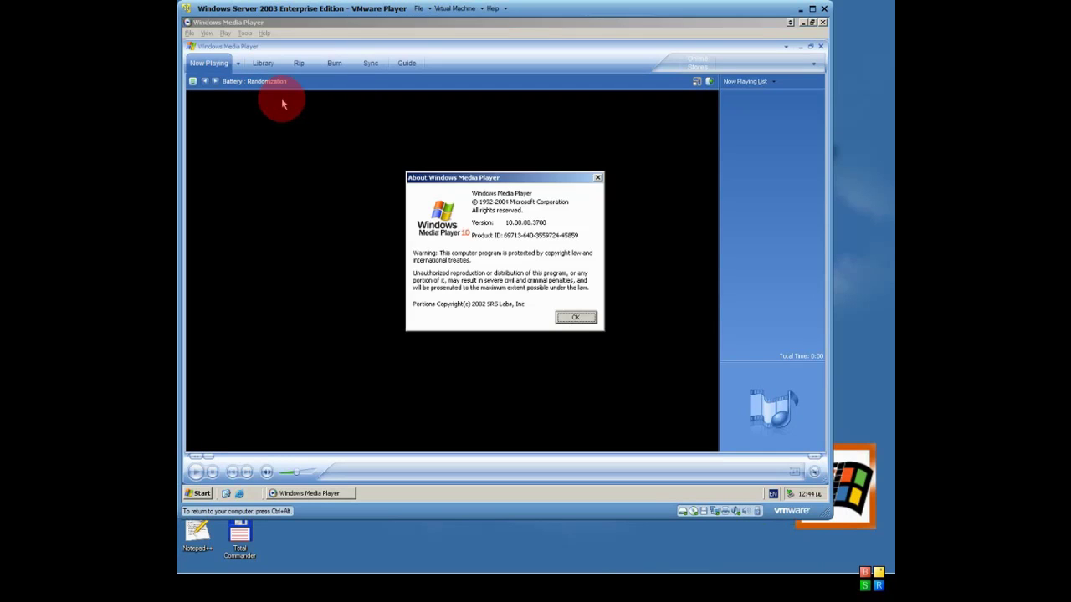
click(586, 328)
click(823, 25)
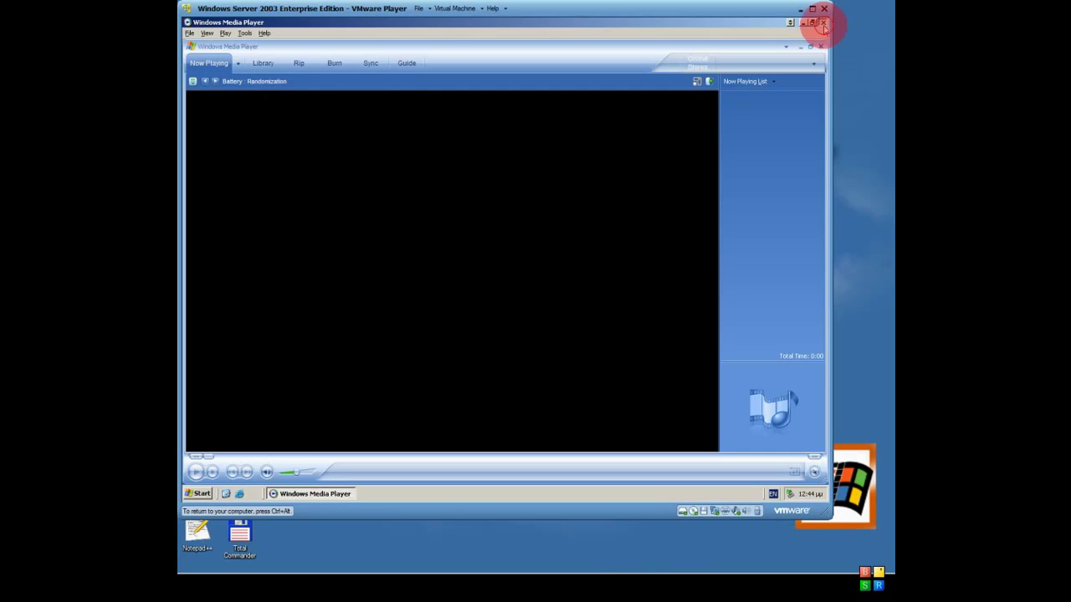
Step: Run the ver command in a Command Prompt to read the Windows version, and close the console
click(199, 494)
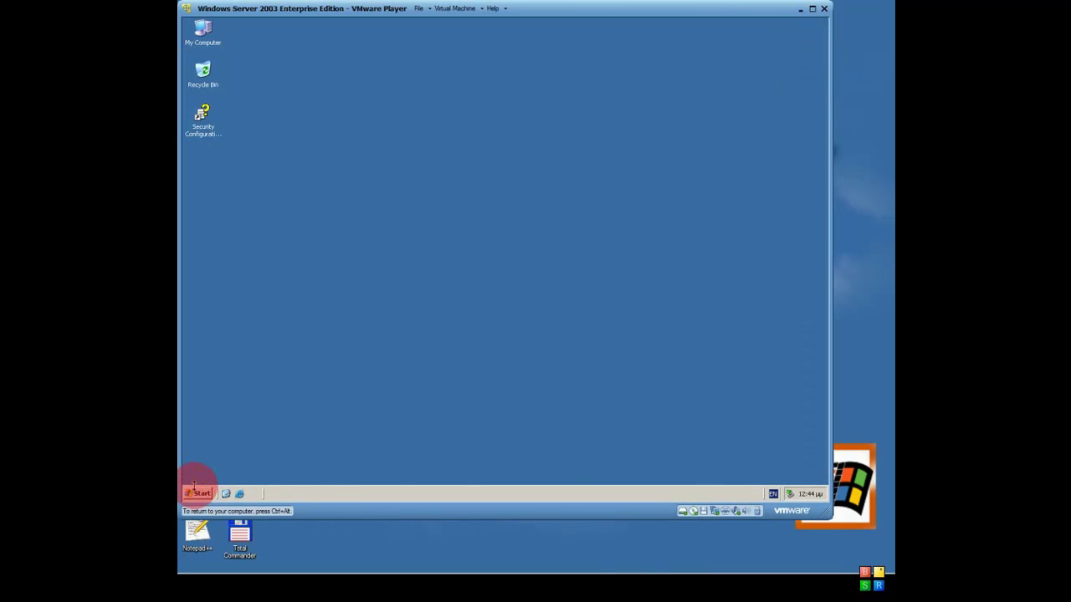
mouse_move(219, 457)
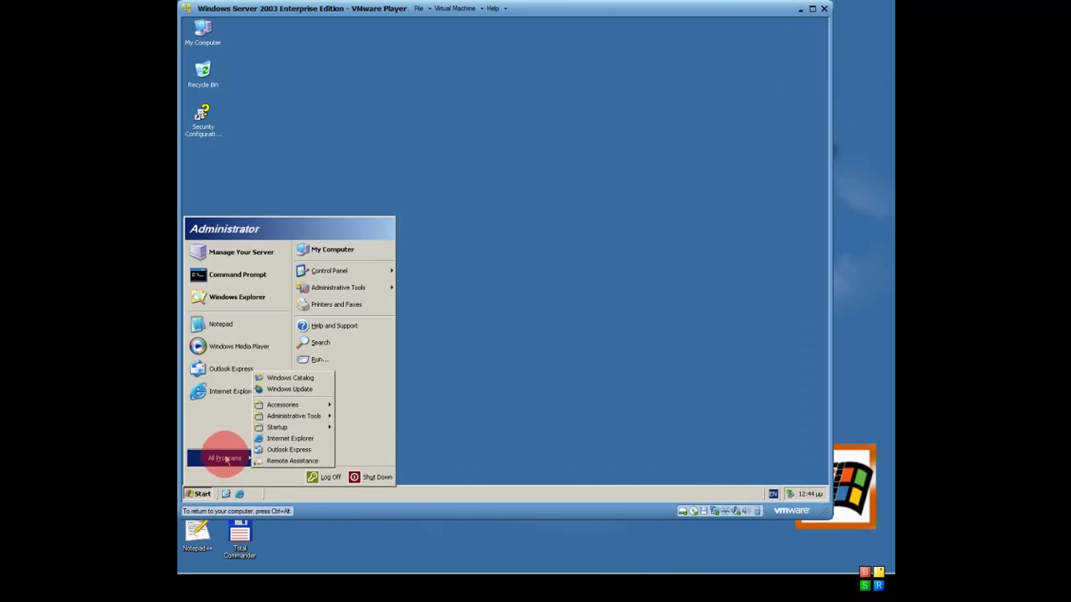
click(238, 280)
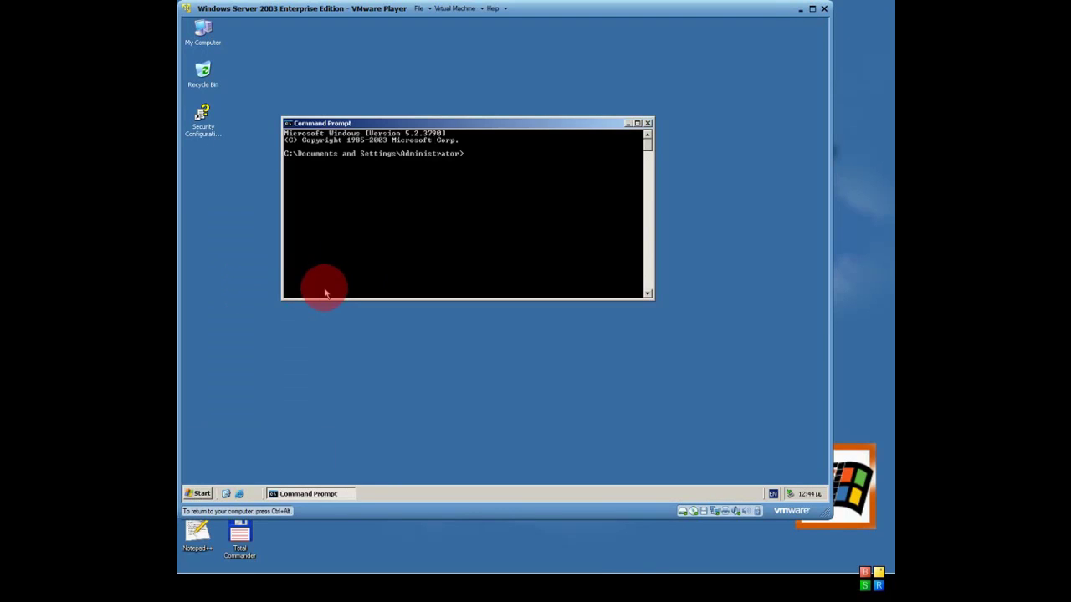
text(ver)
key(Return)
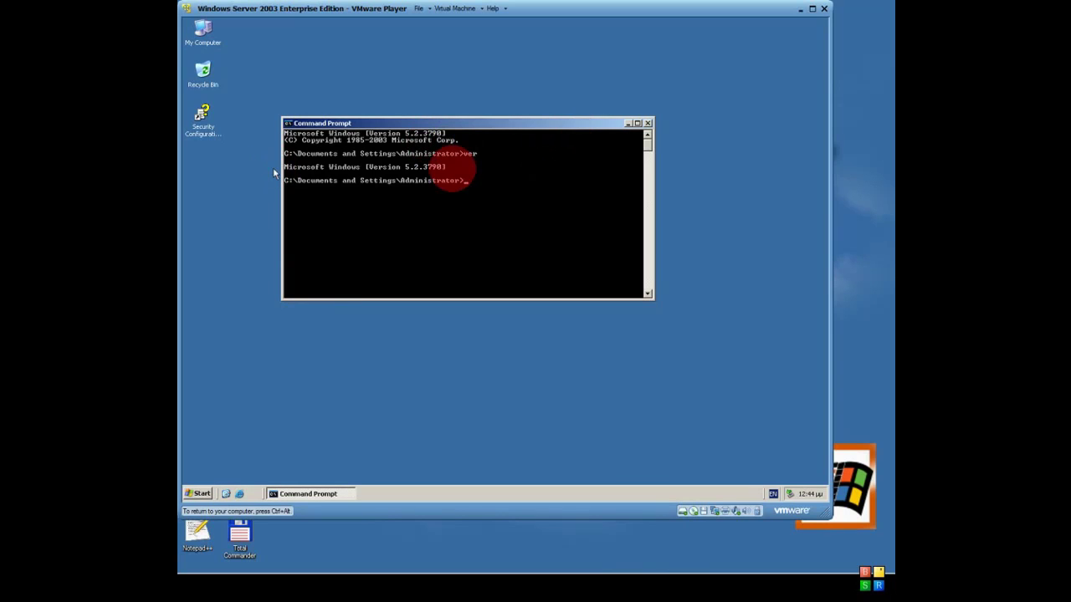
click(647, 123)
Step: Launch WordPad from the Accessories programs and maximize its window
click(199, 494)
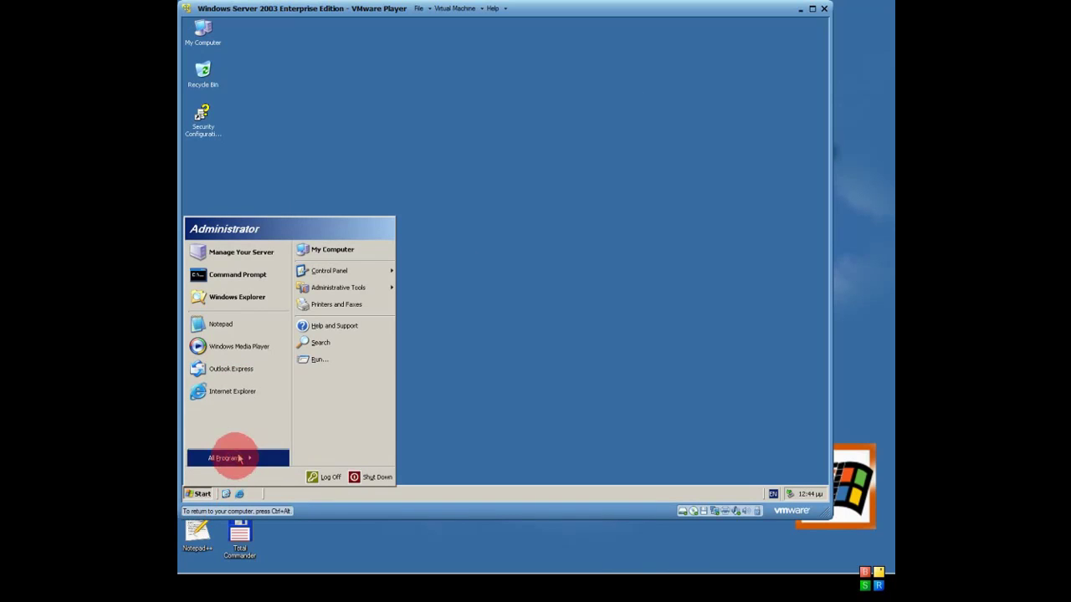
click(234, 460)
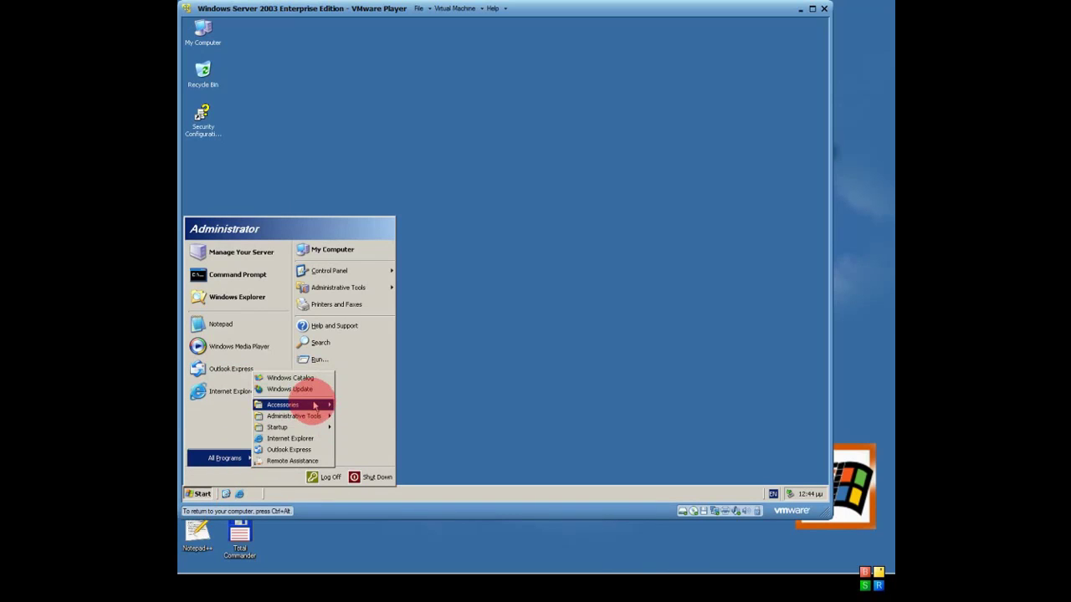
click(311, 404)
click(371, 405)
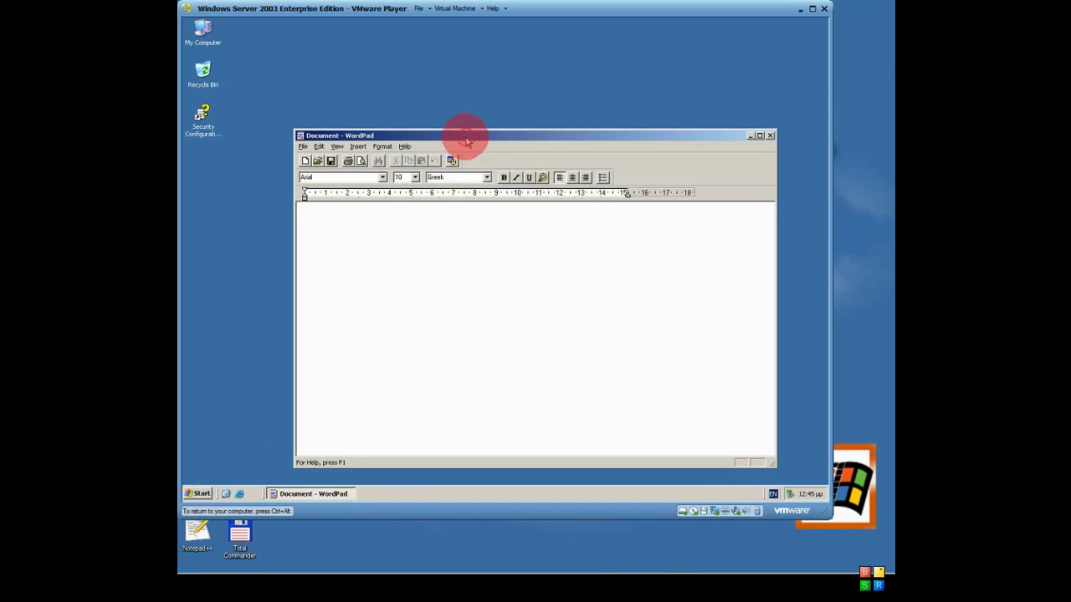
double_click(466, 138)
Step: Set the font size of the blank WordPad document to 48
click(202, 494)
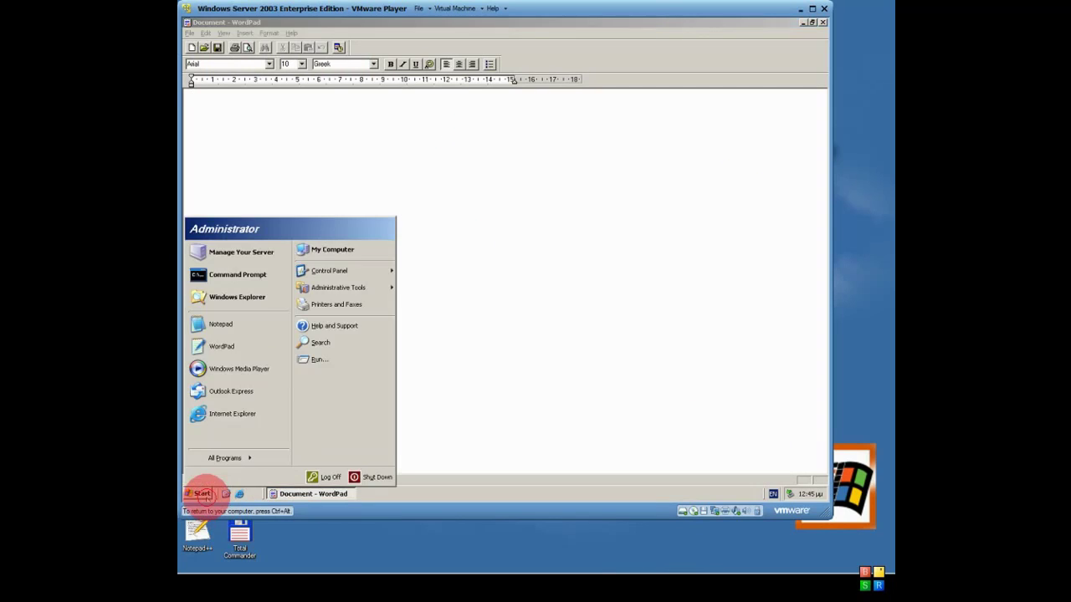
click(435, 94)
click(301, 65)
click(285, 172)
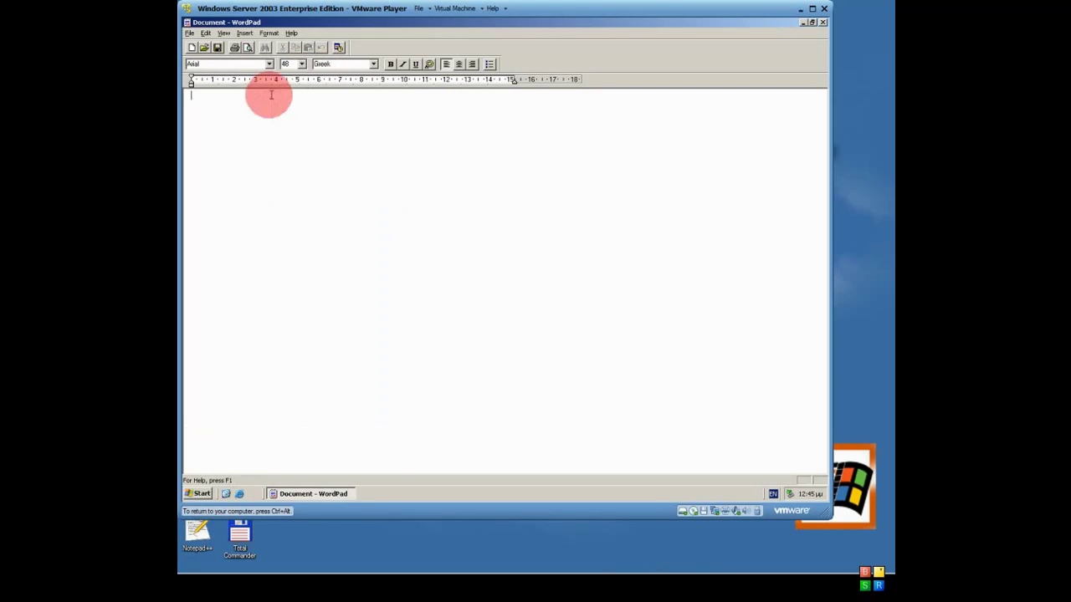
Step: Write "This is Windows Server 2003 Enterprise Edition" in the blank WordPad document
mouse_move(596, 575)
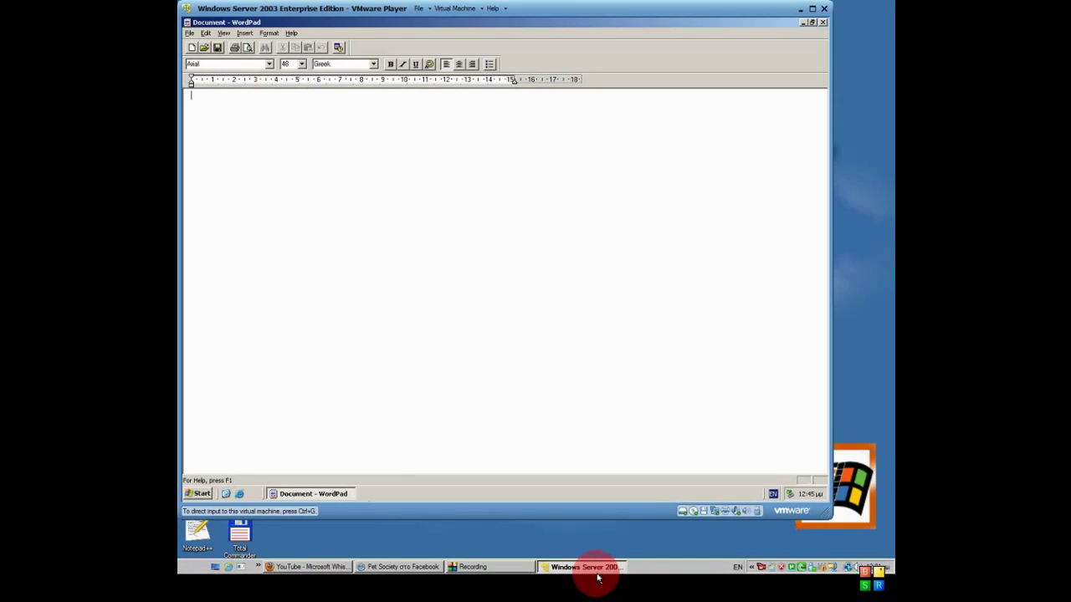
click(577, 424)
text(t)
key(Caps_Lock)
key(BackSpace)
text(This is)
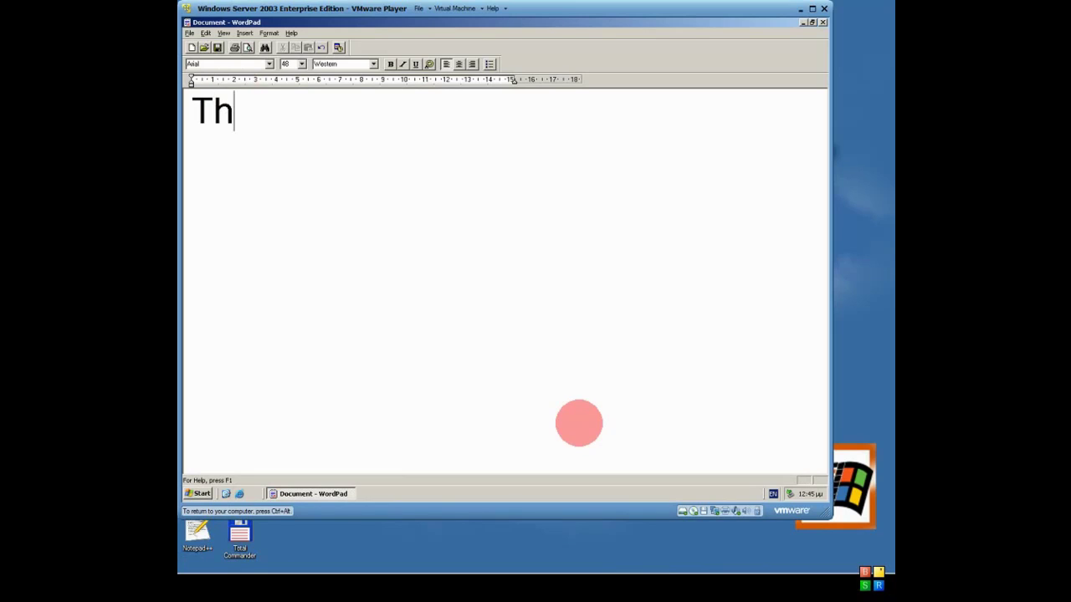
key(Caps_Lock)
text(W)
key(Caps_Lock)
text(indows)
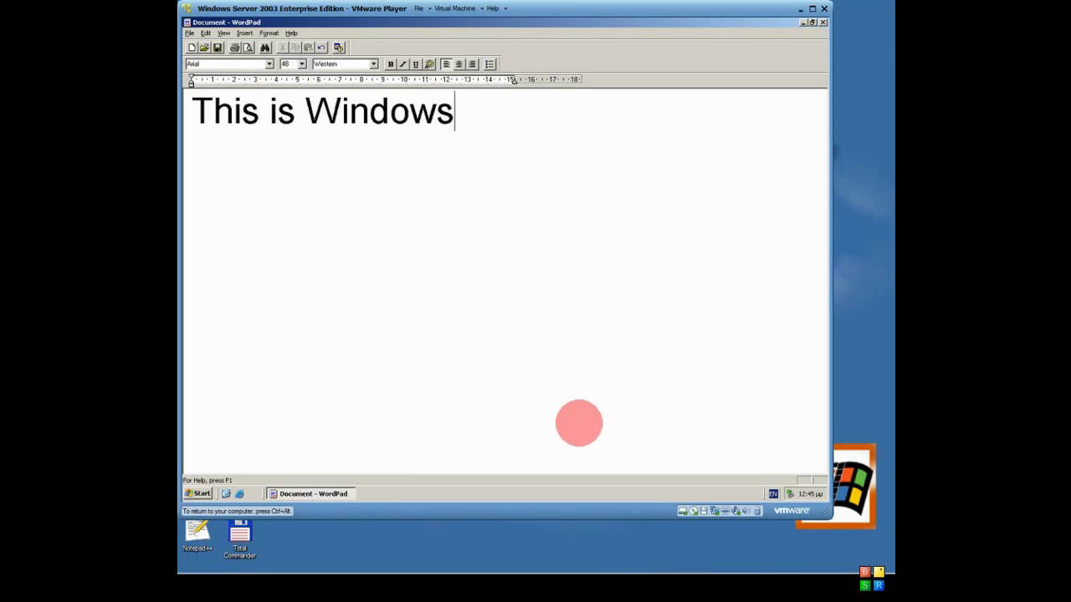
key(Caps_Lock)
text(S)
key(Caps_Lock)
text(e)
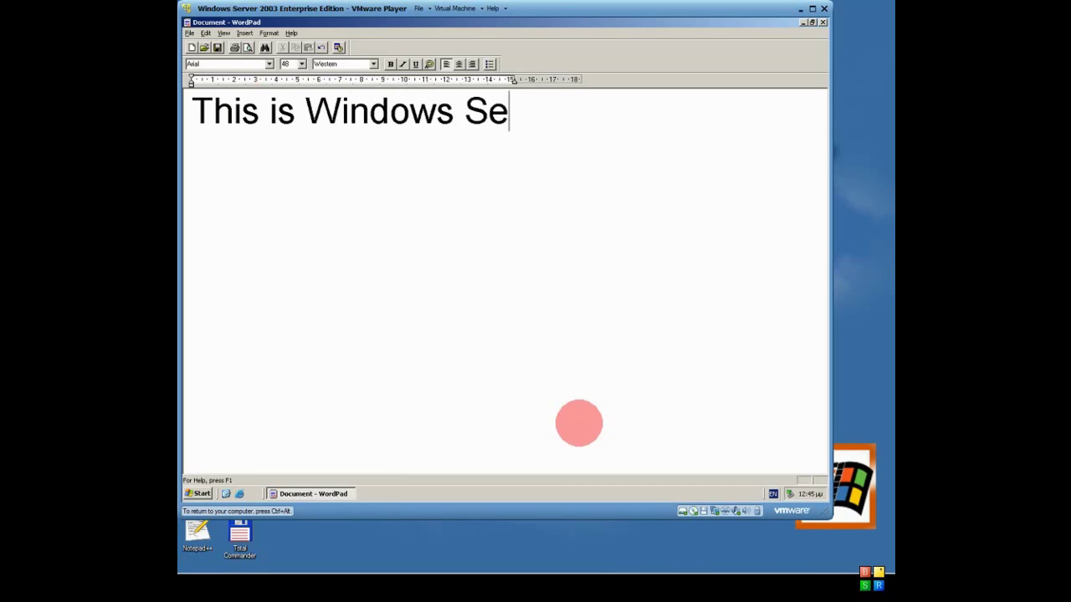
text(rver 2003 E)
key(Caps_Lock)
text(nter)
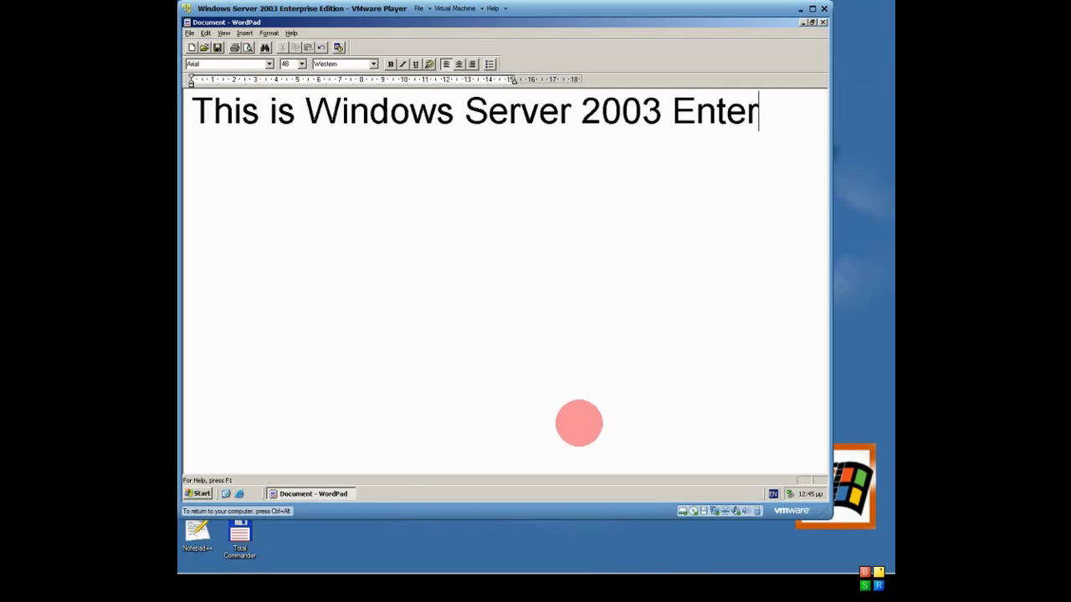
text(p)
key(BackSpace)
text(ris)
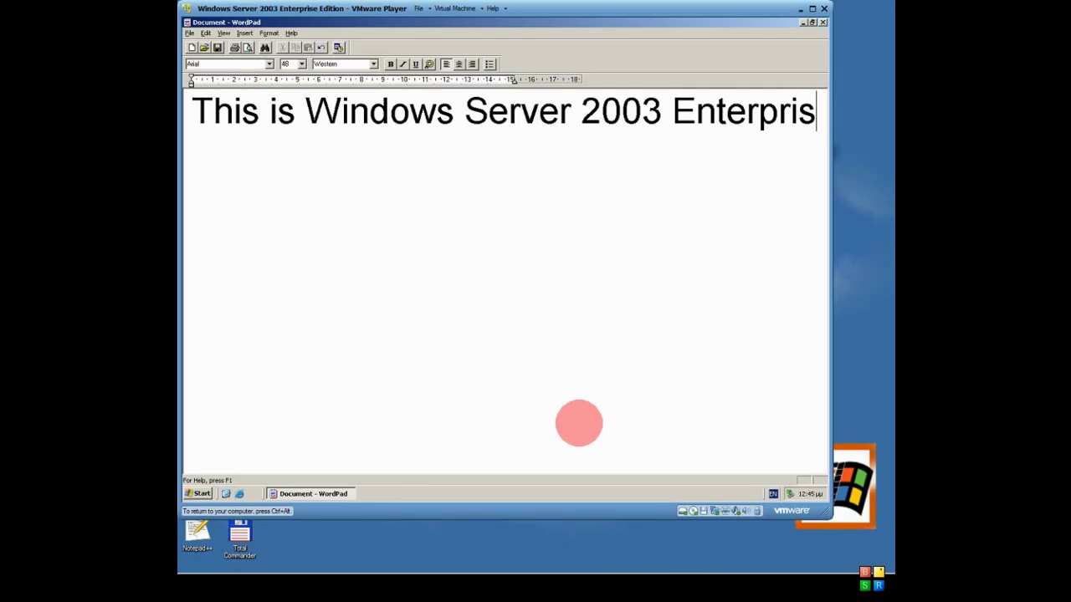
text(r)
key(BackSpace)
key(BackSpace)
text(e)
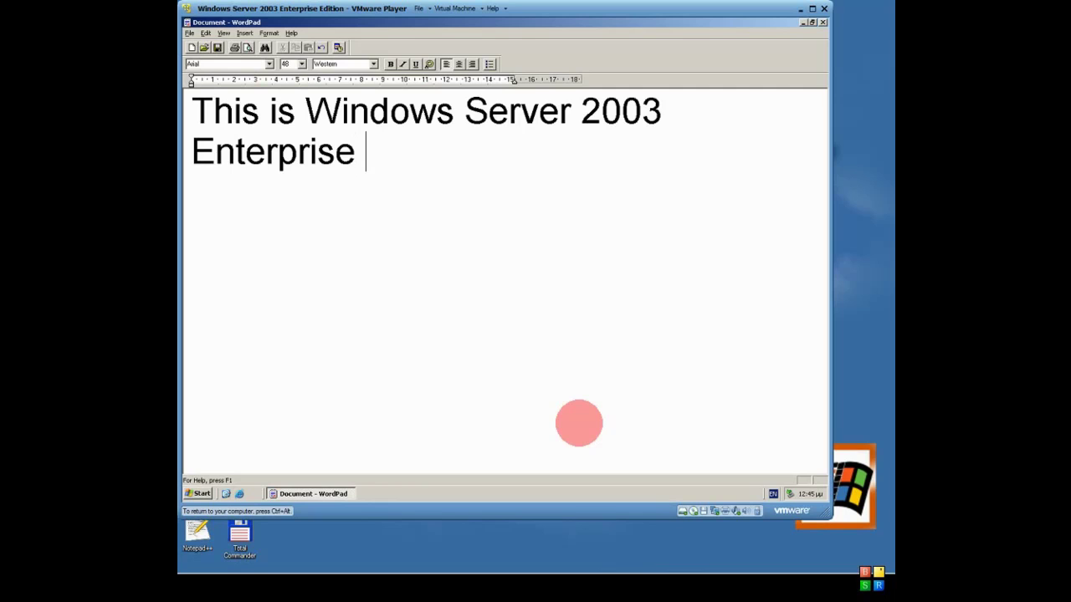
text( Edition)
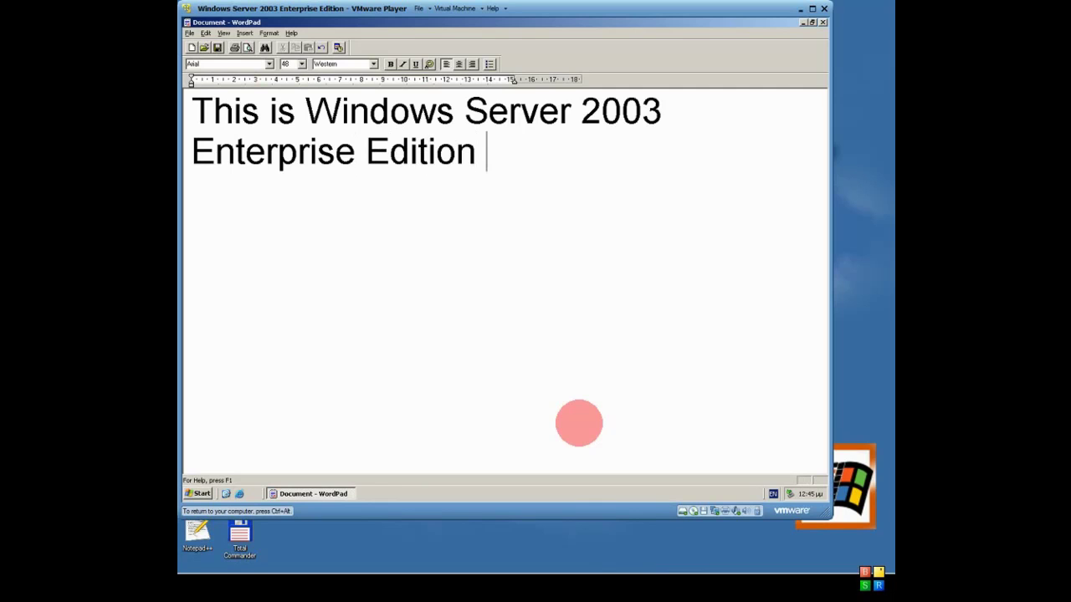
Step: Continue the sentence with "IN VMware Player" and, after an empty line, start a new line with "Coming"
key(Caps_Lock)
text(IN V)
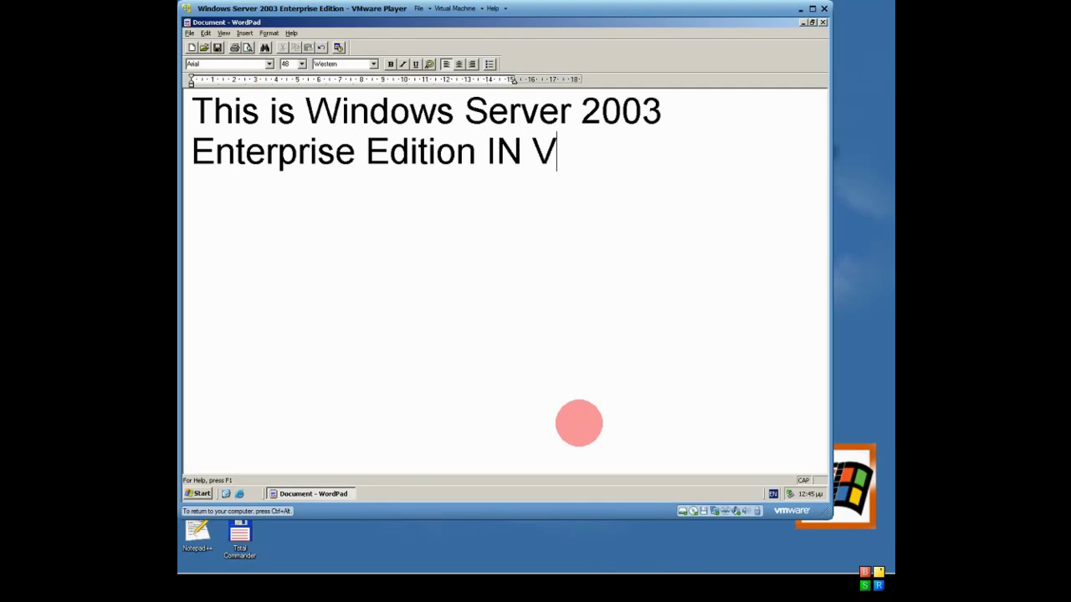
key(Caps_Lock)
text(Mwar)
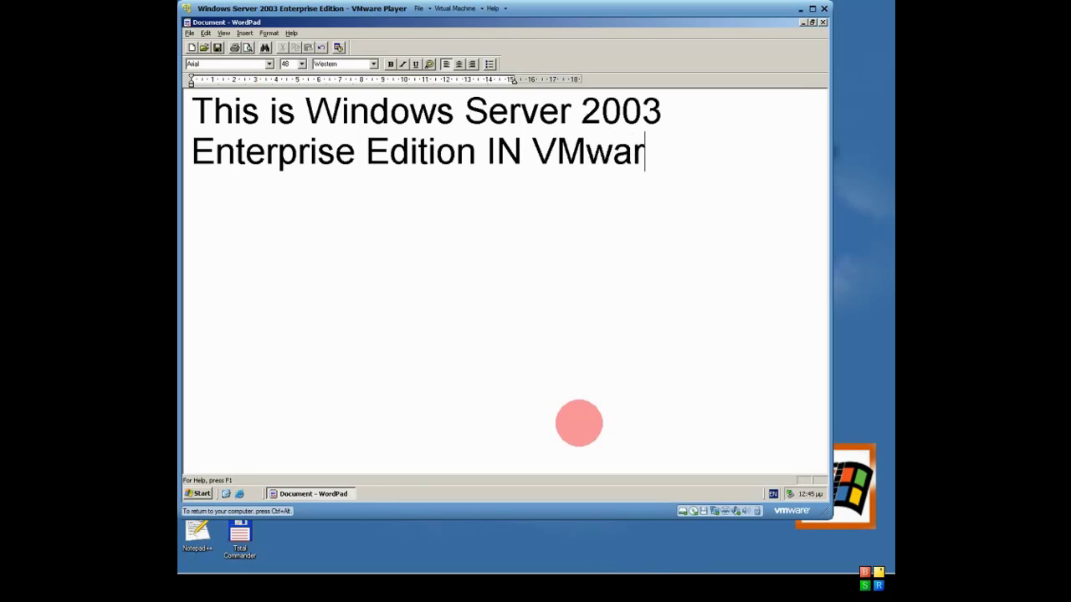
key(BackSpace)
text(re Play)
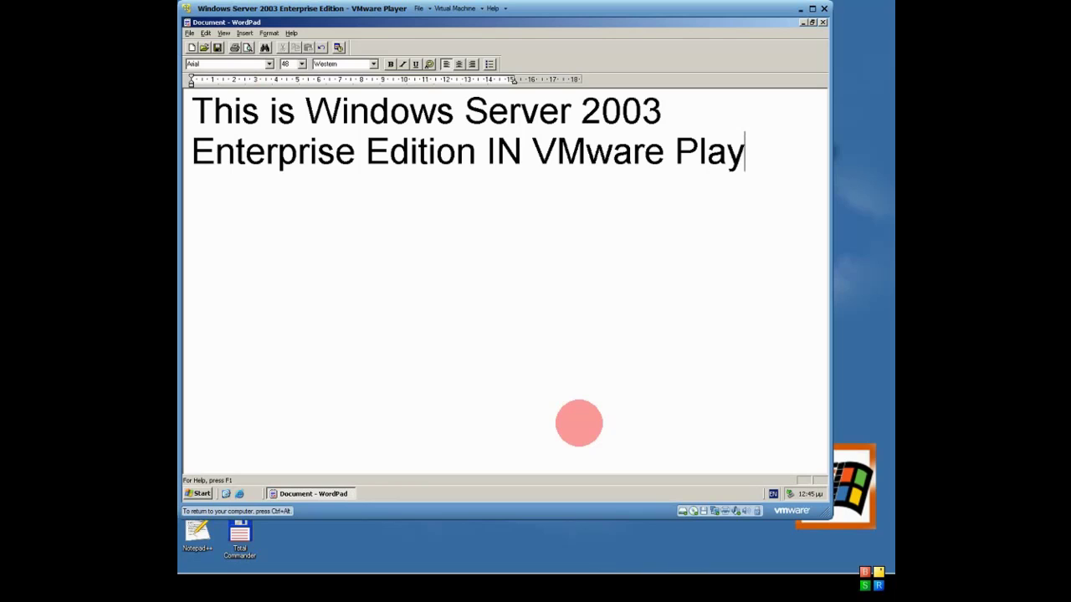
text(er Coming)
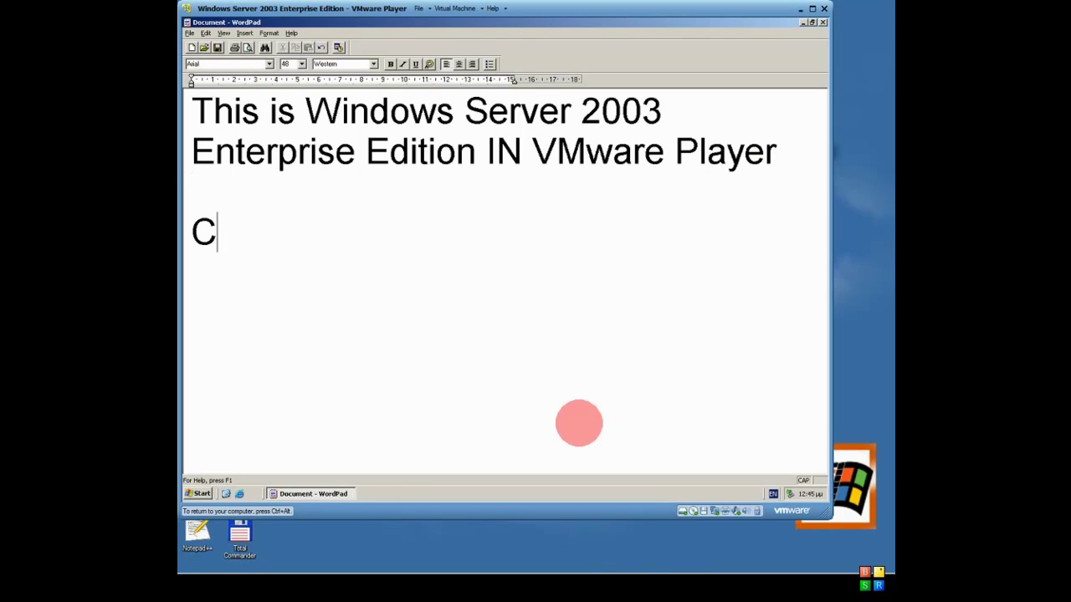
Step: Complete the last line of the document so it reads "Coming Soon... Whistler (Windows XP Build 2257"
key(Caps_Lock)
text(S)
key(Caps_Lock)
text(oo)
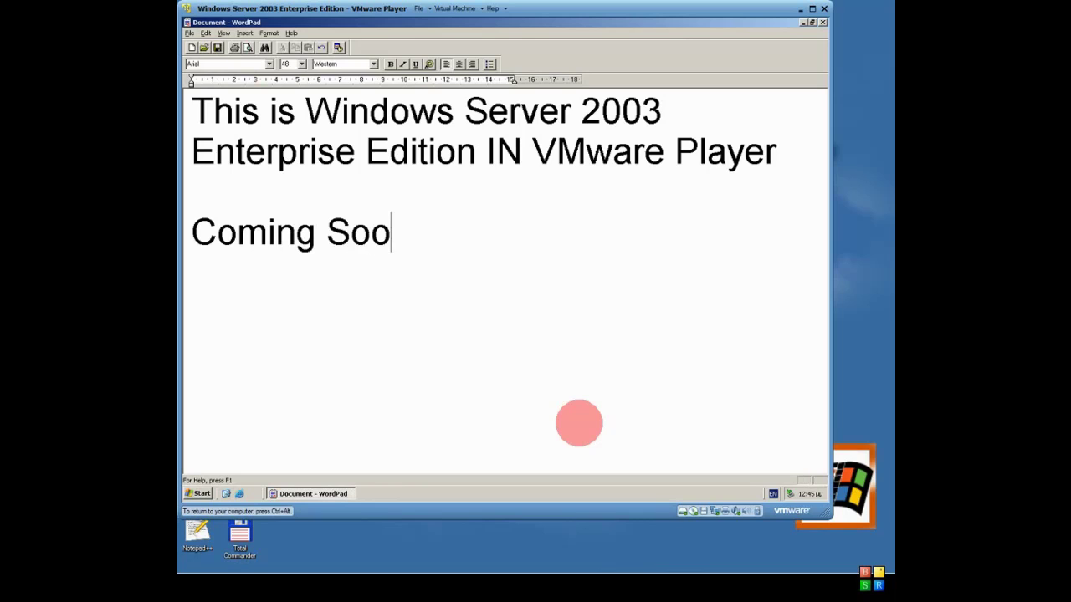
text(n... W)
key(Caps_Lock)
text(hist)
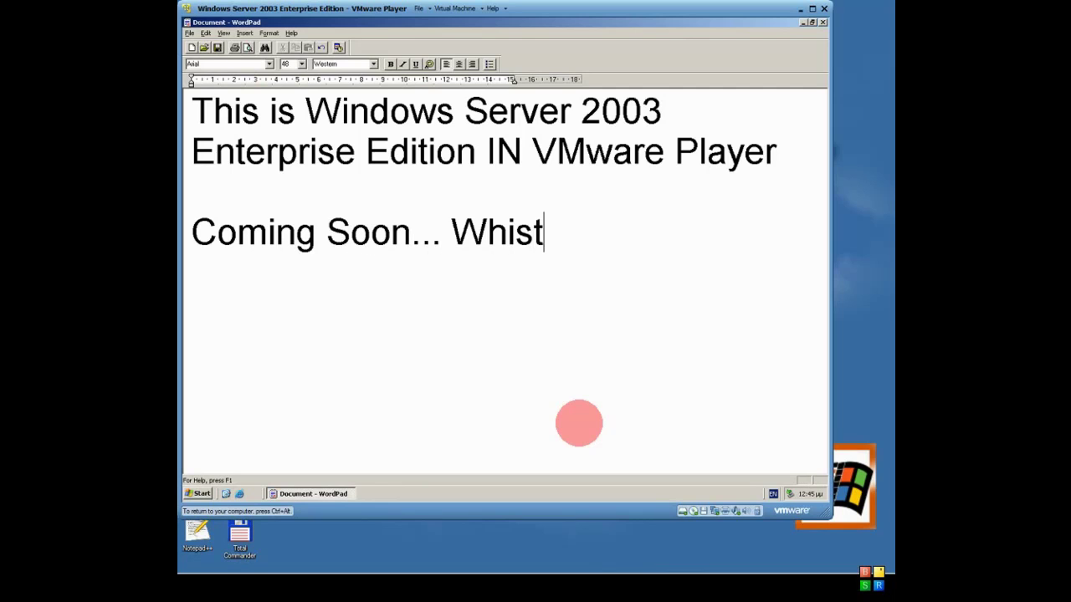
text(ler (WIn)
key(BackSpace)
key(BackSpace)
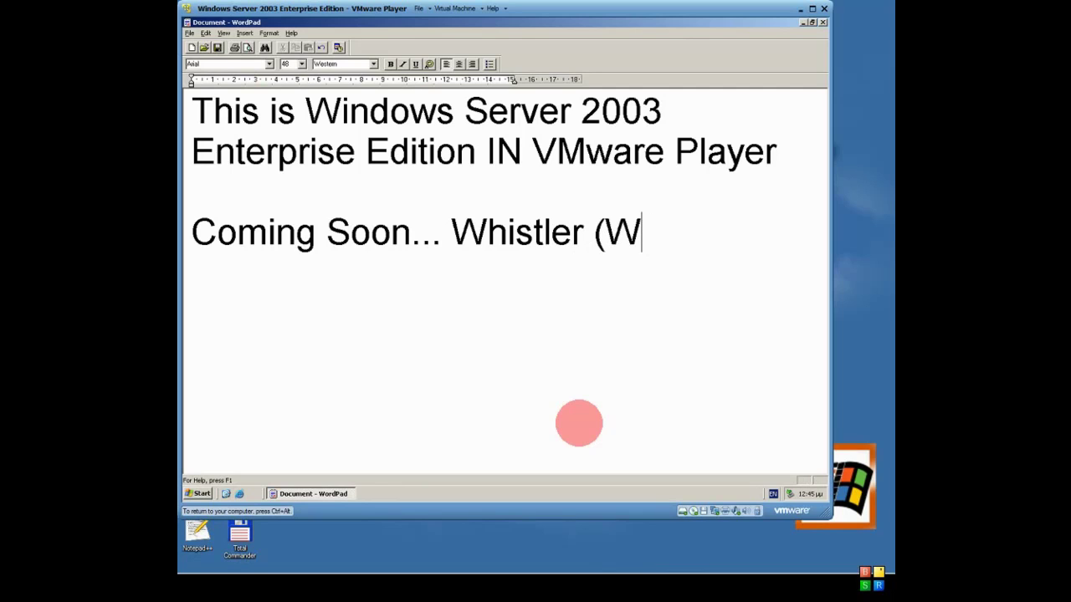
text(indows )
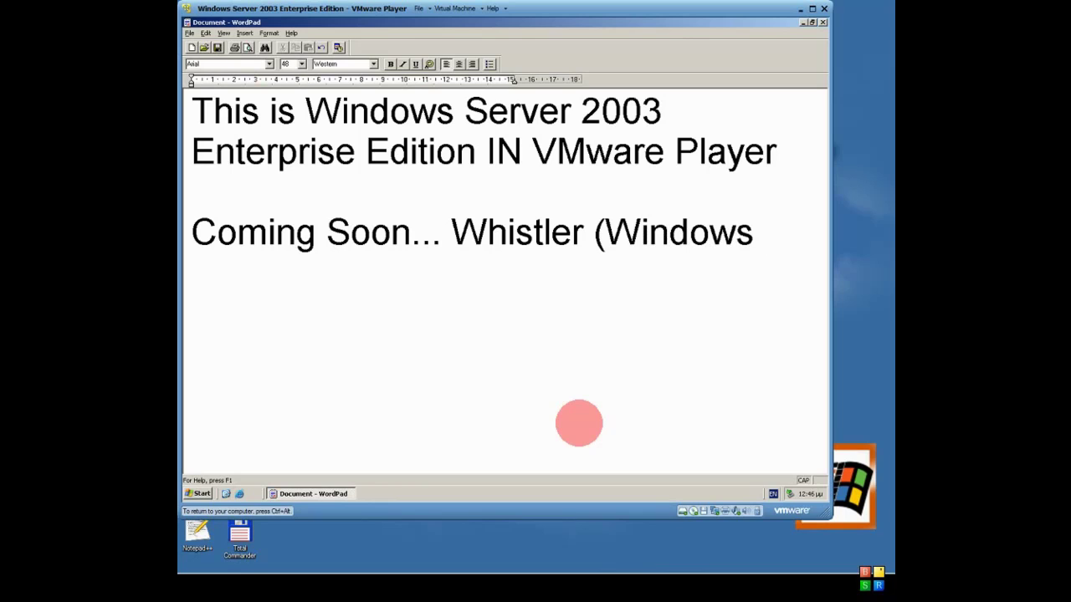
text(XP)
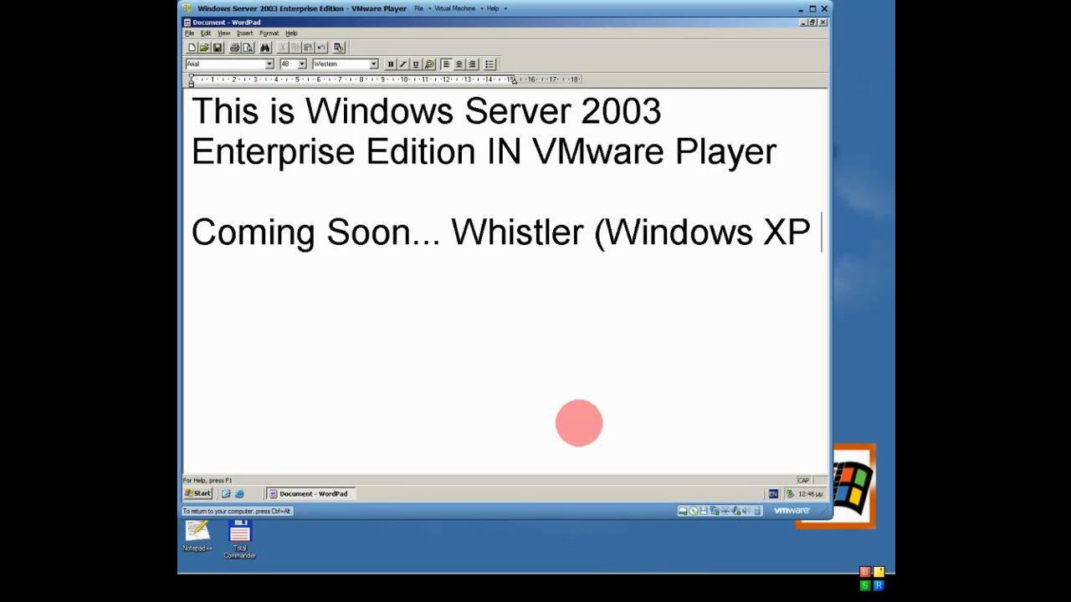
text(_)
key(BackSpace)
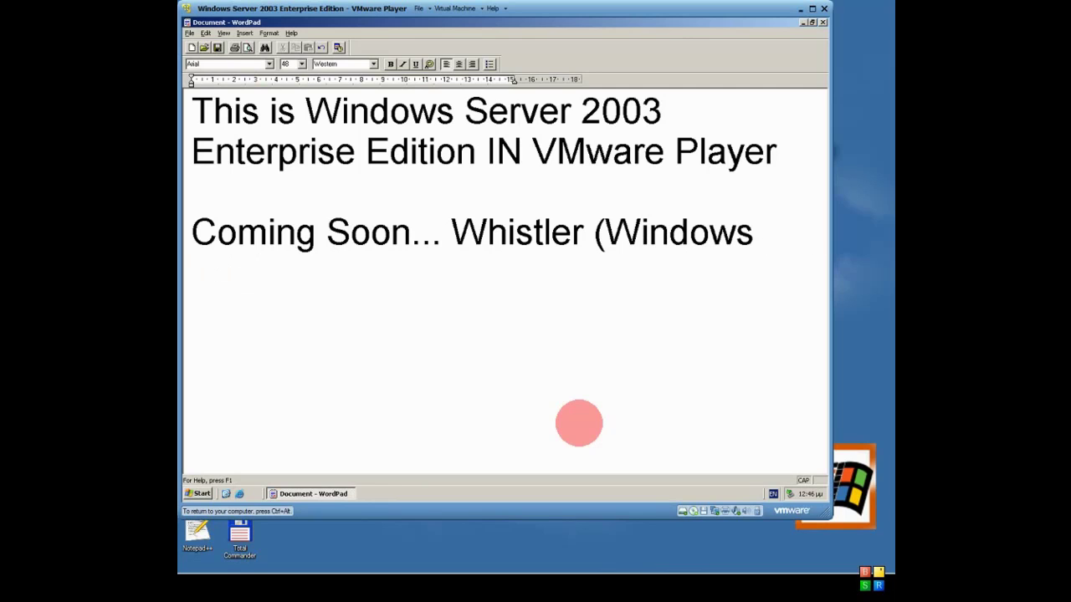
text(Buo)
key(BackSpace)
text(i;d)
key(BackSpace)
text(ld 1)
text(22)
text(5)
text(7)
Step: Replace the entire text of the document with "Thanks For Watching! =)"
drag(376, 349, 188, 108)
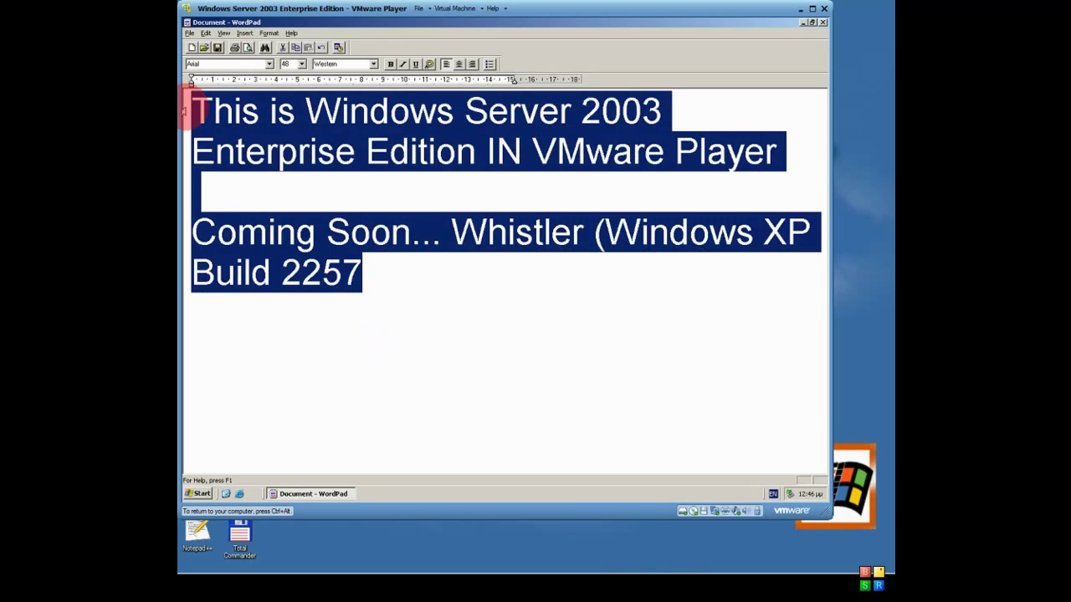
key(Delete)
text(TT)
key(BackSpace)
text(hanks F)
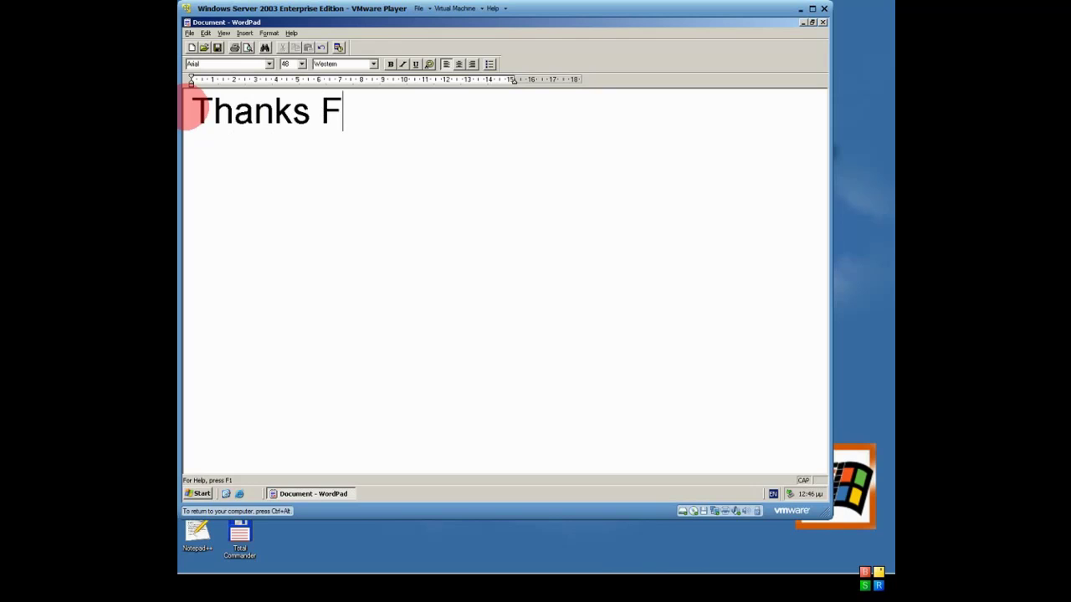
text(or Wat)
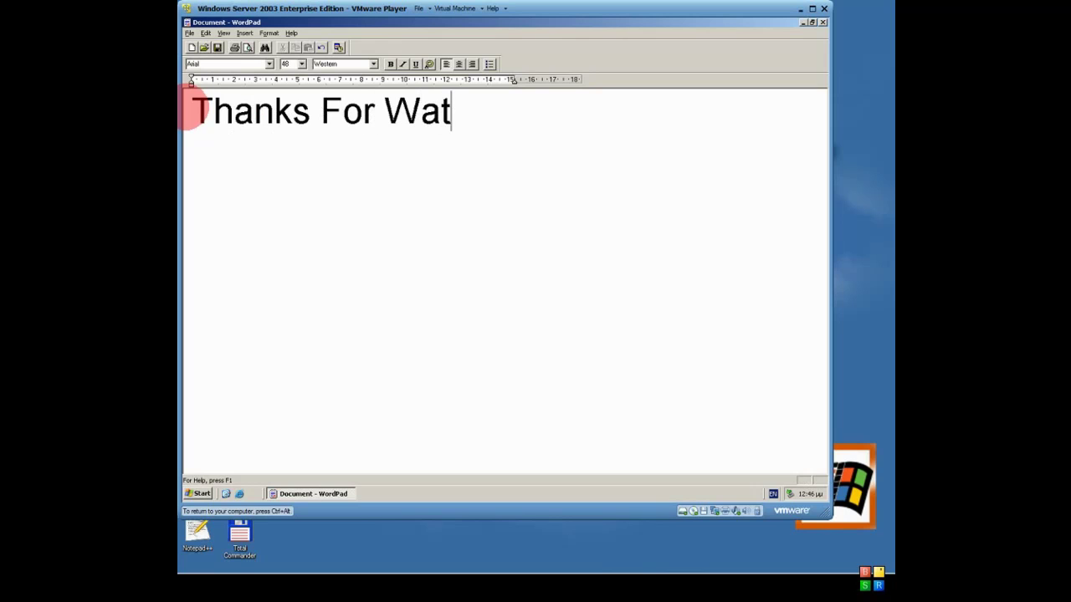
text(ching!)
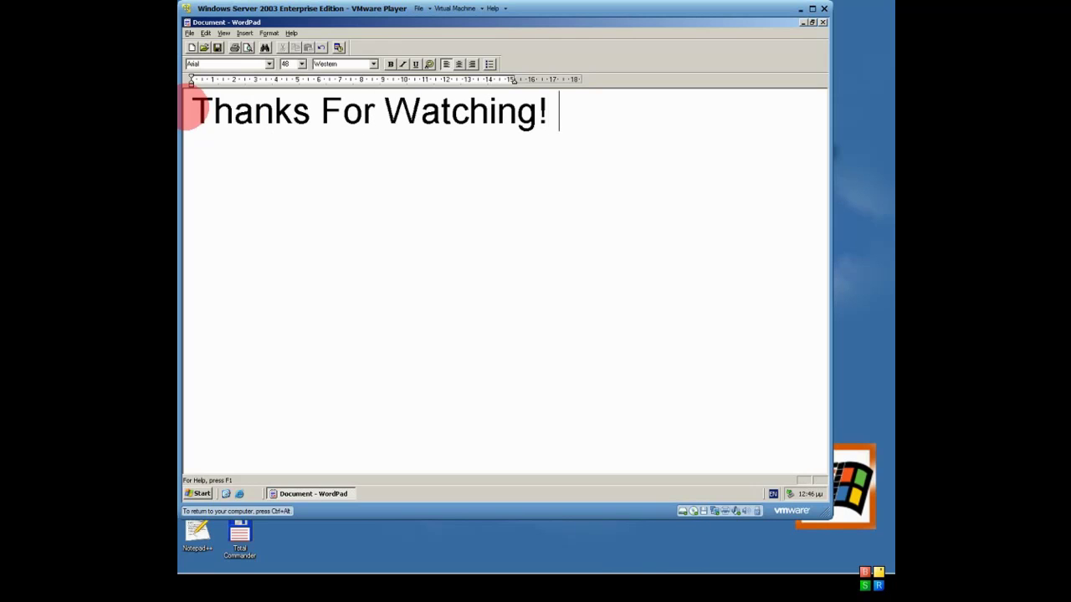
key(BackSpace)
text(=))
Step: Close WordPad without saving the document and bring up the Shut Down Windows dialog
click(823, 22)
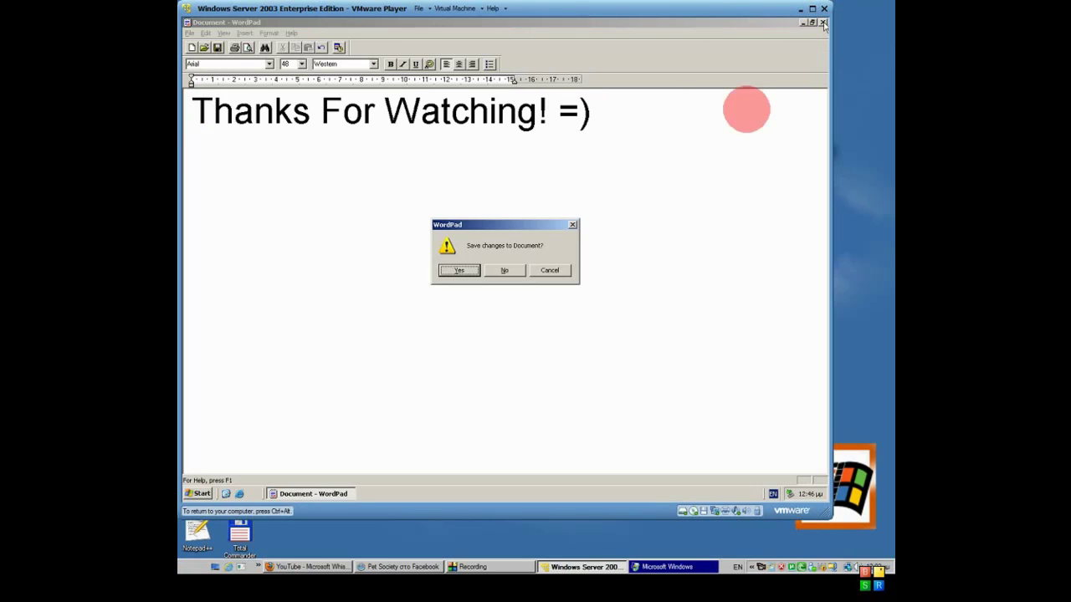
click(507, 270)
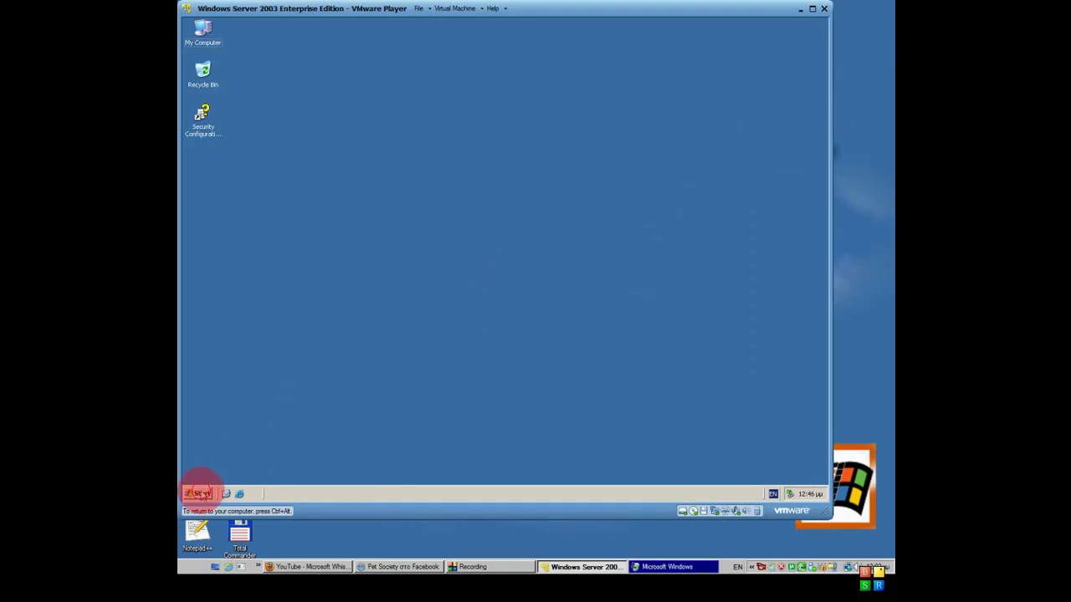
click(198, 494)
click(355, 481)
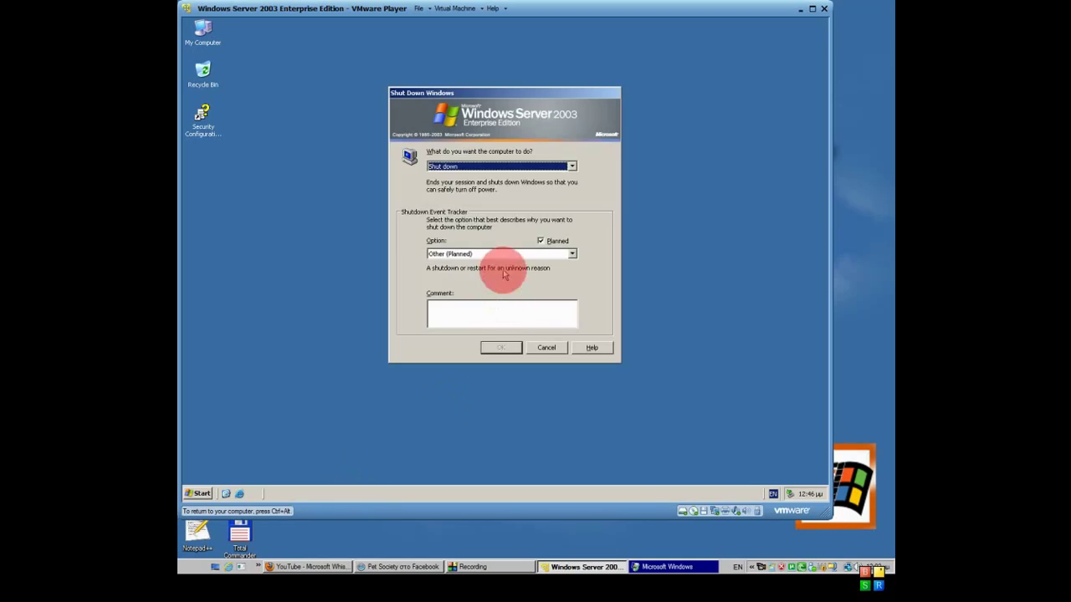
Step: Look through the planned shutdown reasons offered by the Shutdown Event Tracker
click(537, 253)
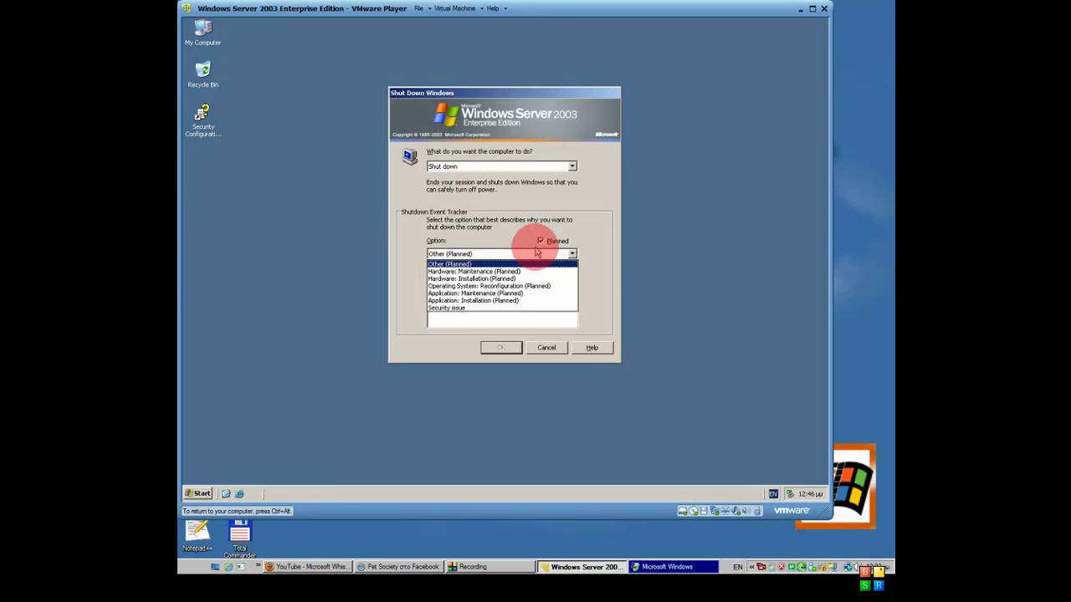
click(536, 253)
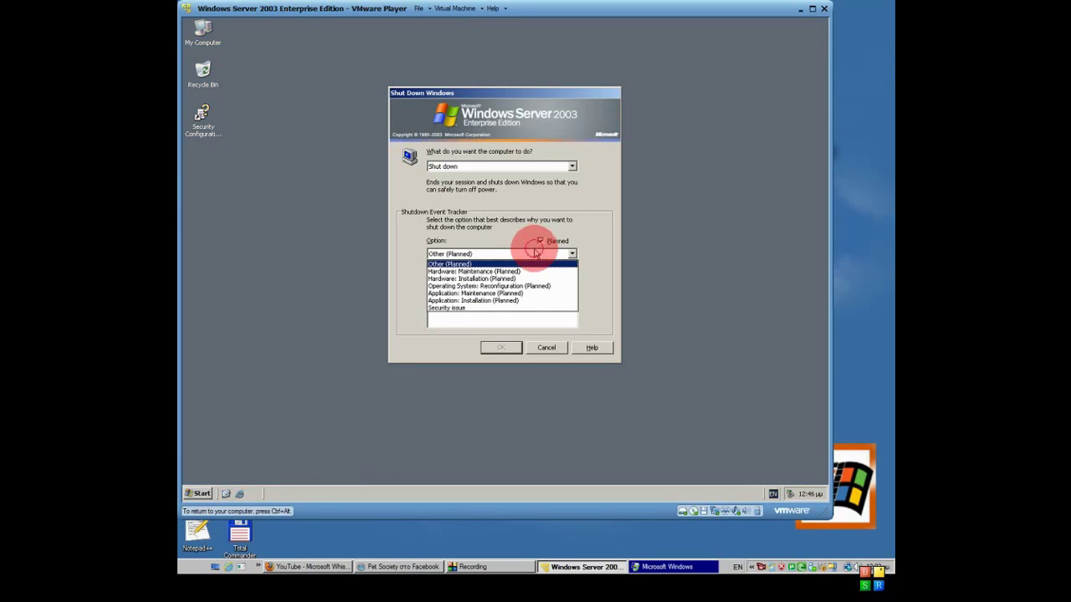
click(531, 167)
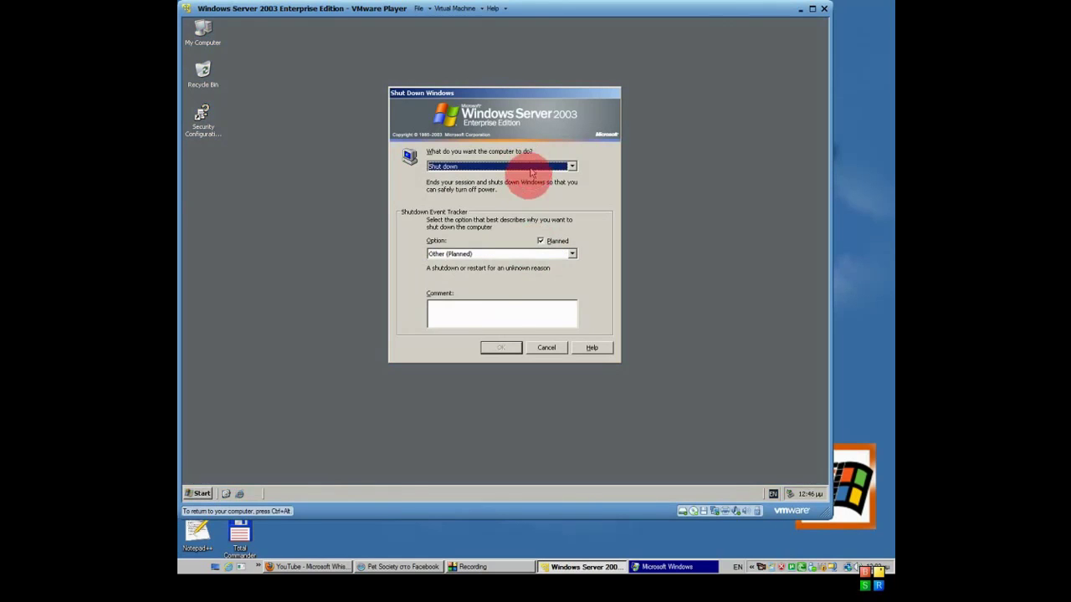
Step: Enter "Coming Soon... Whistler (Windows XP Build 2257" as the shutdown comment and shut down the server
click(494, 326)
text(Wh)
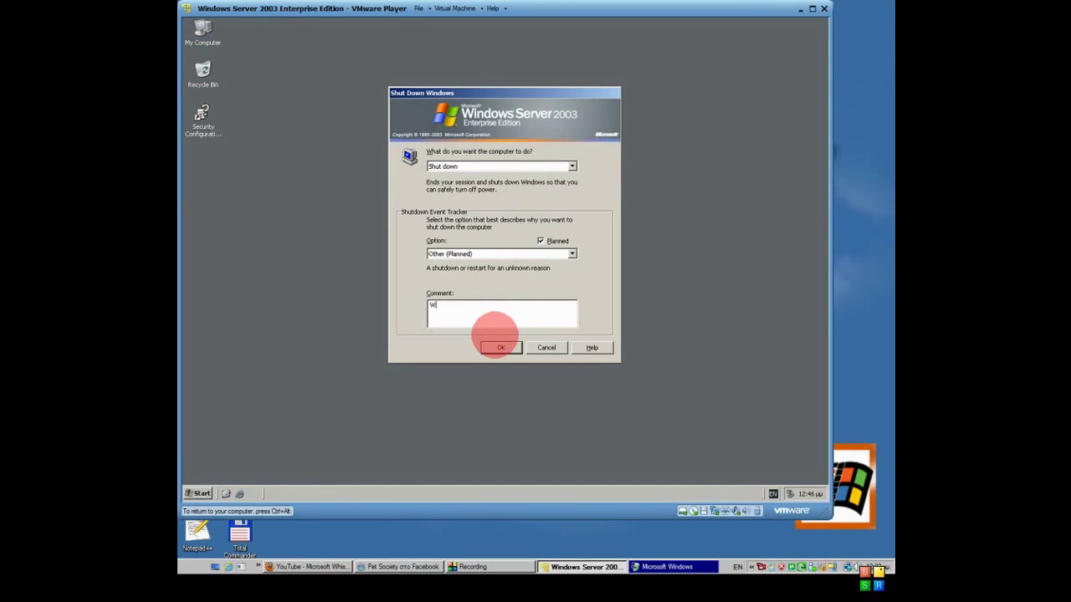
key(BackSpace)
key(BackSpace)
text(Coming Soon... Whistler (Windows )
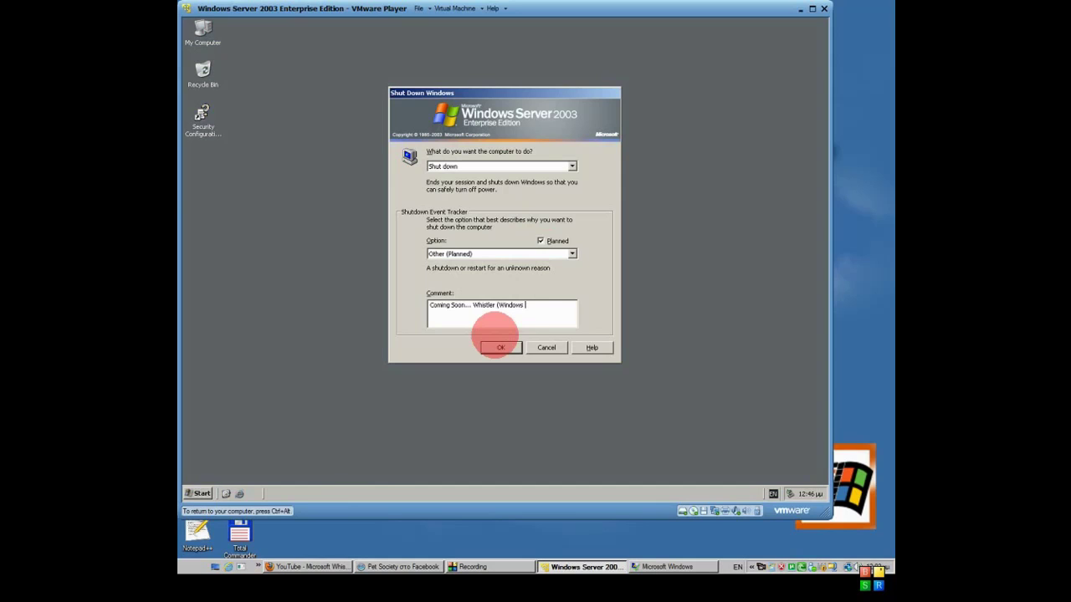
text(XP Build 1)
key(BackSpace)
text(2257)
click(499, 346)
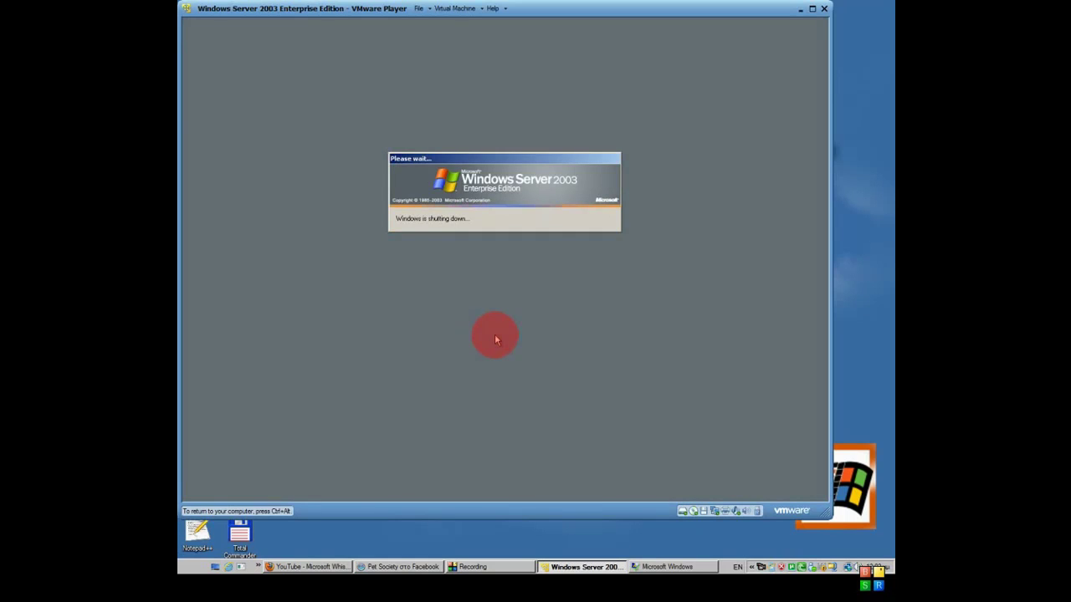
right_click(762, 569)
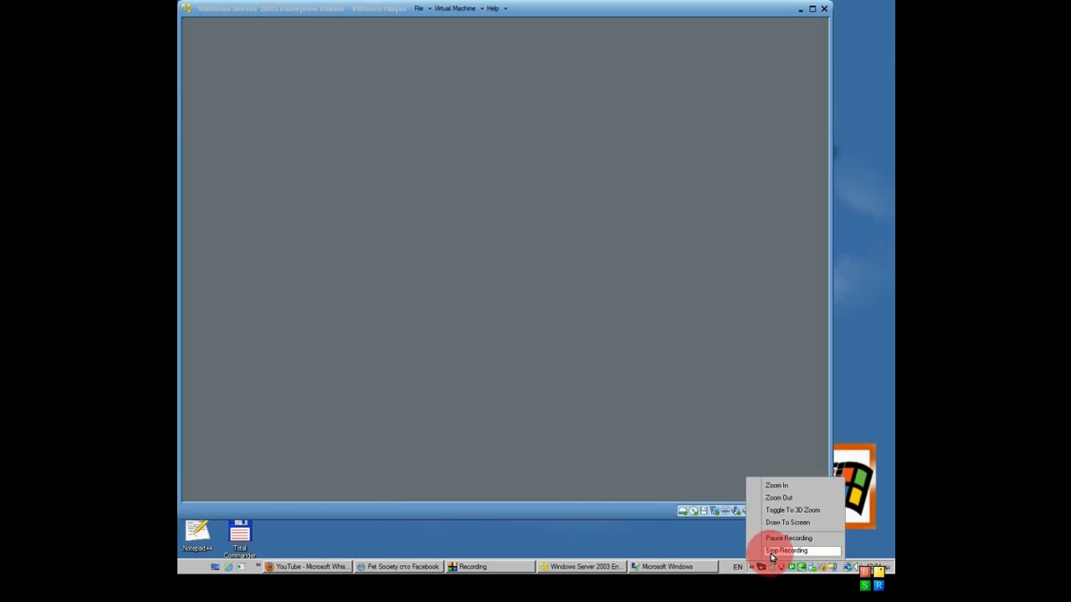